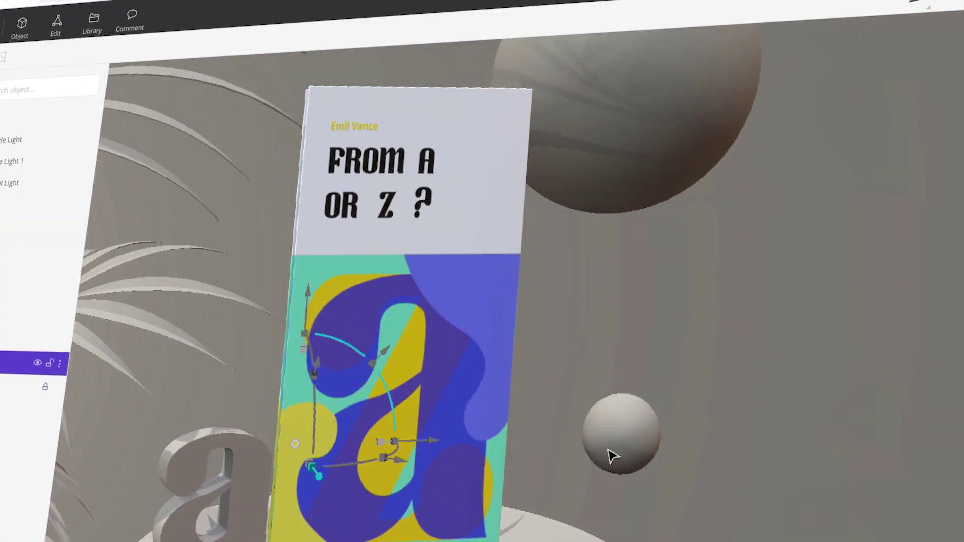
# Step: Find the Vectary 3D Elements plugin page in the Figma community, then return to Vectary Demo 1
pyautogui.click(598, 447)
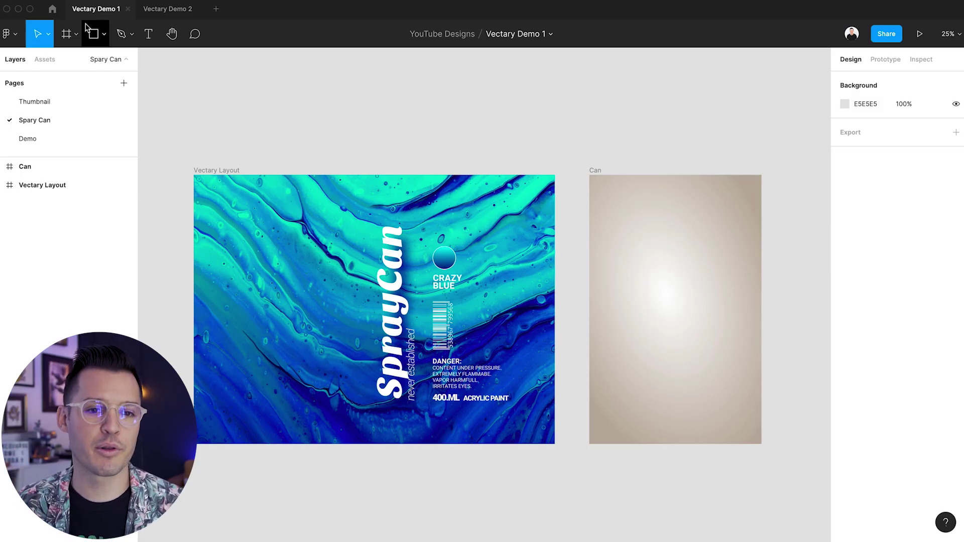
pyautogui.click(51, 11)
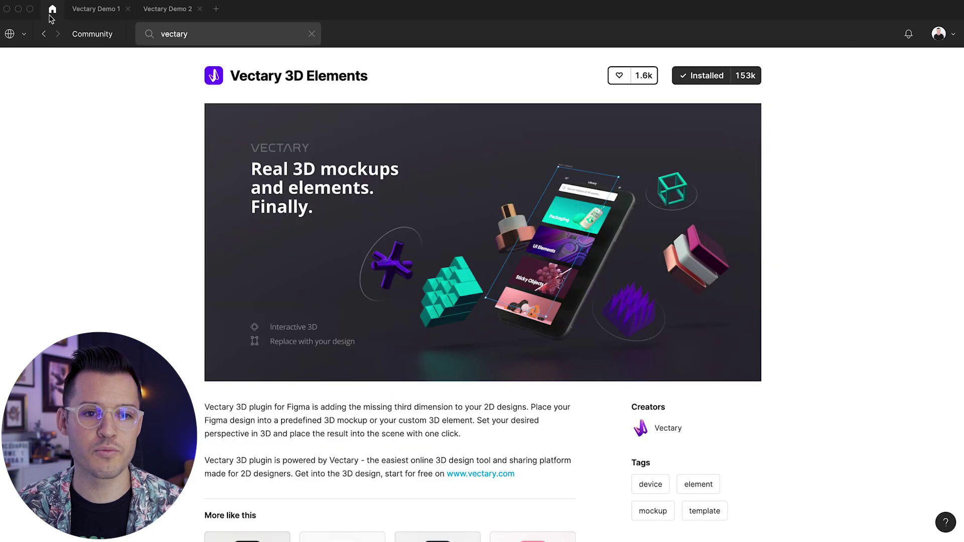
pyautogui.click(18, 35)
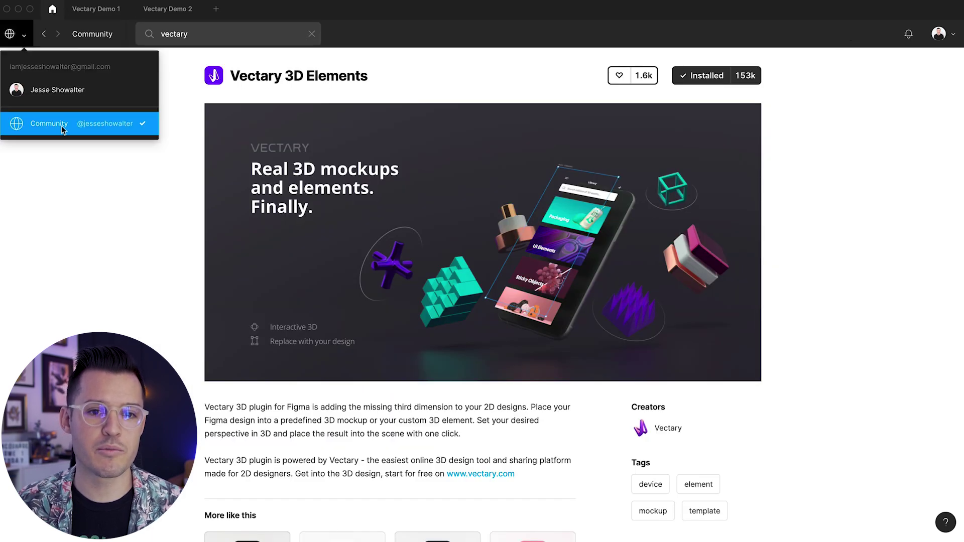
pyautogui.click(186, 36)
pyautogui.press('Return')
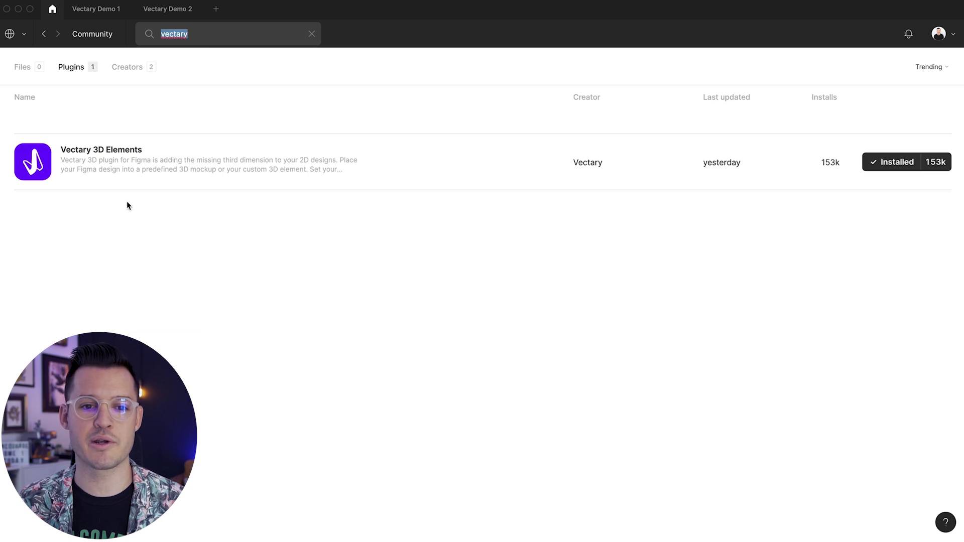
pyautogui.click(129, 153)
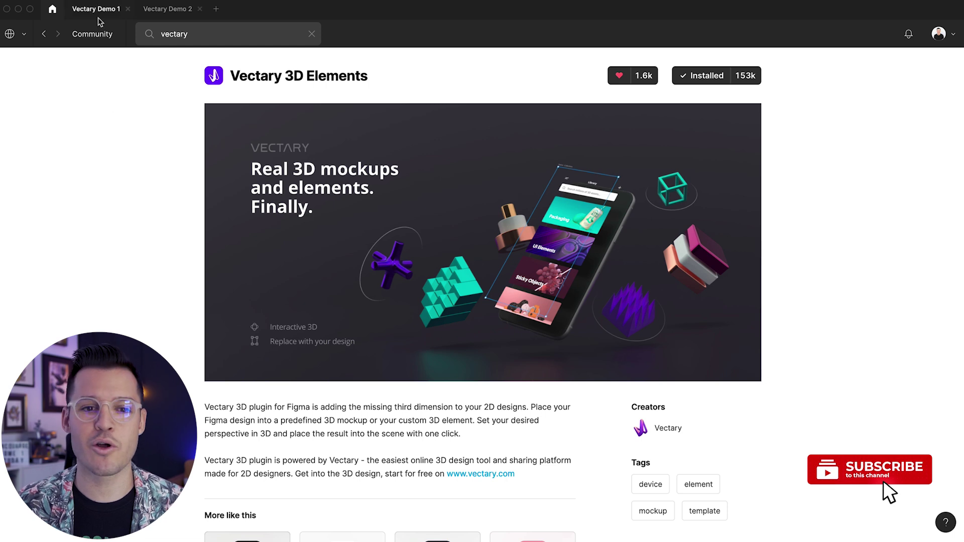
pyautogui.click(99, 16)
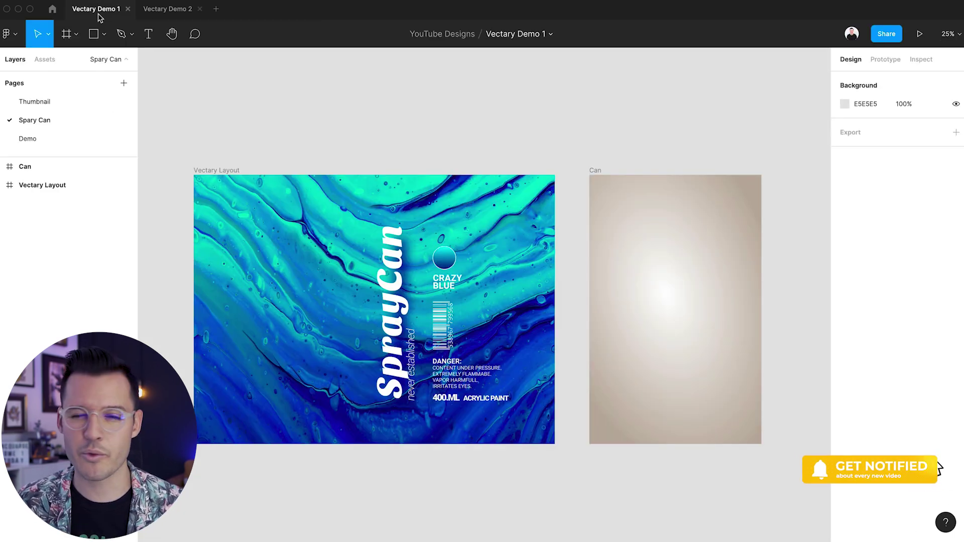
# Step: Run Vectary 3D Elements from the installed plugins, and again via quick actions typing 'vect'
pyautogui.click(297, 2)
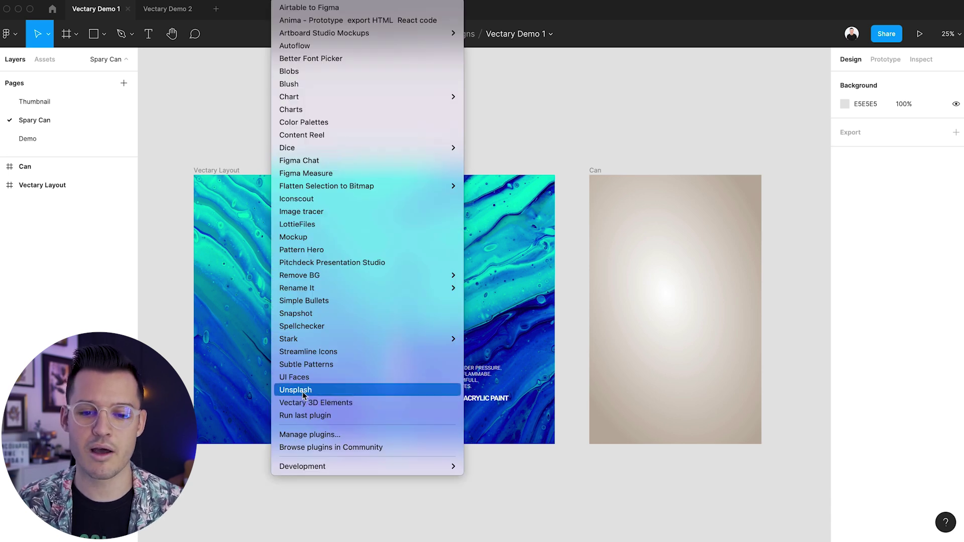
pyautogui.click(317, 404)
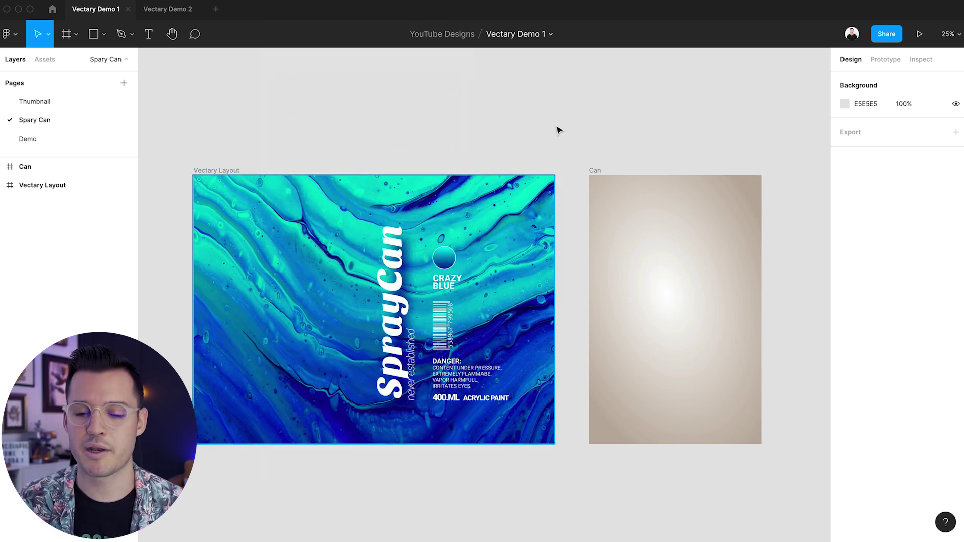
pyautogui.press('super+slash')
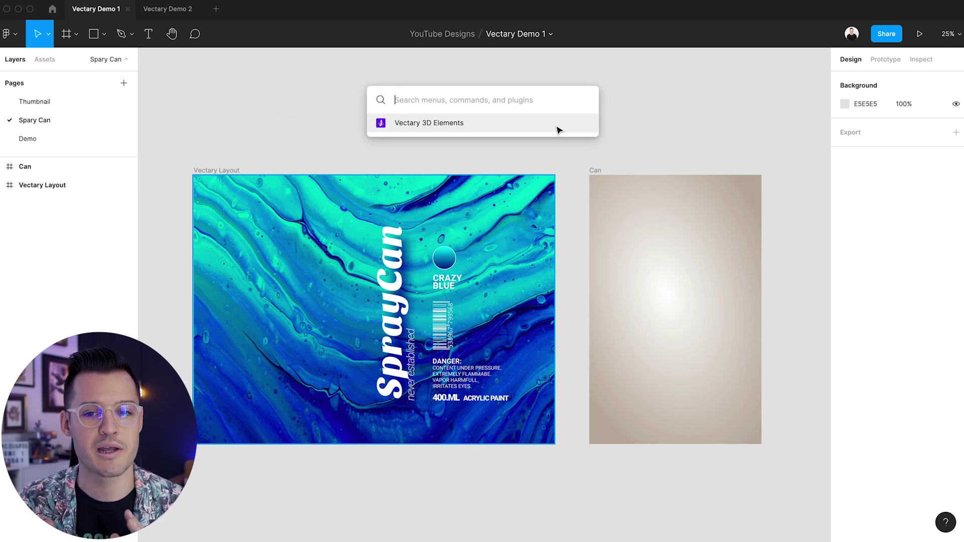
pyautogui.write('vect')
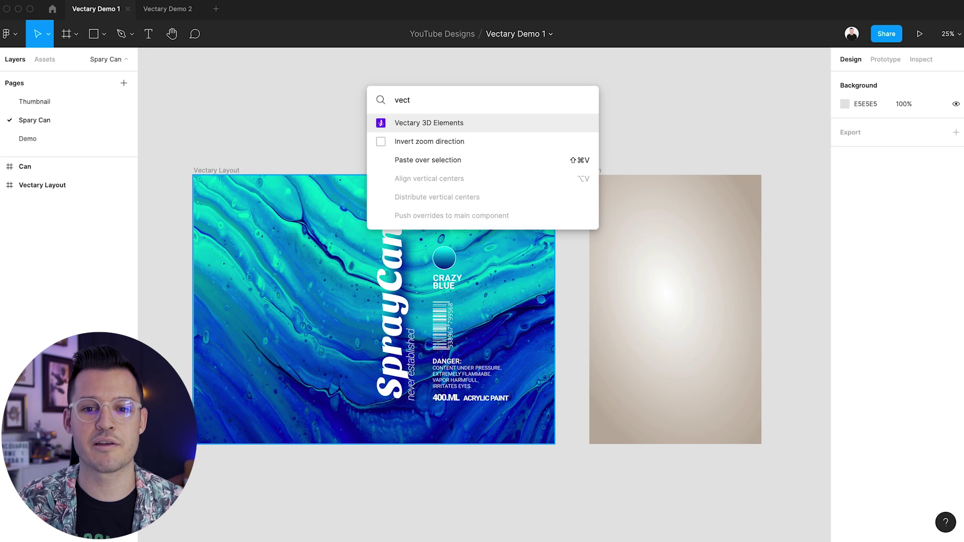
pyautogui.press('Return')
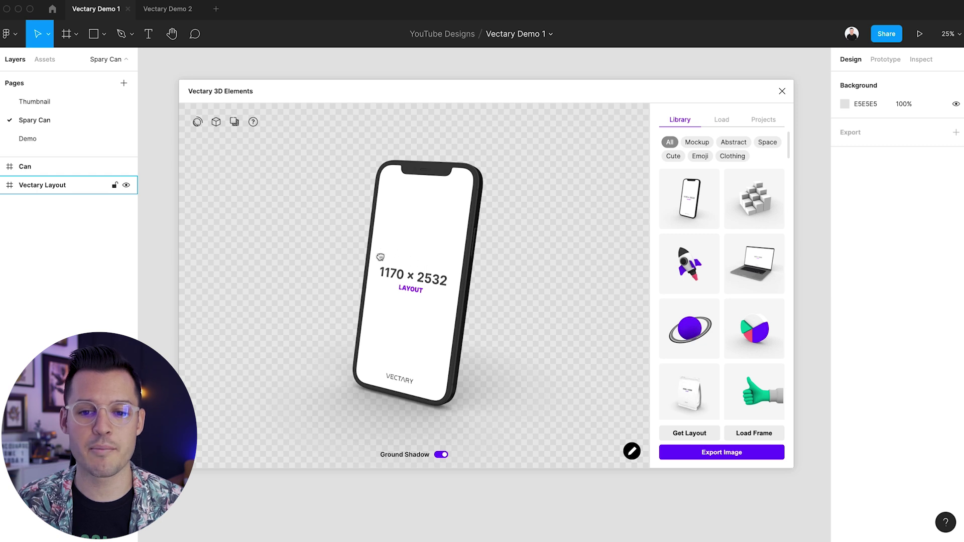
# Step: Orbit the 3D phone mockup with several drags and zoom in and out to settle its angle
pyautogui.moveTo(443, 259)
pyautogui.mouseDown()
pyautogui.moveTo(463, 256)
pyautogui.moveTo(432, 266)
pyautogui.moveTo(463, 270)
pyautogui.moveTo(417, 245)
pyautogui.moveTo(424, 255)
pyautogui.mouseUp()
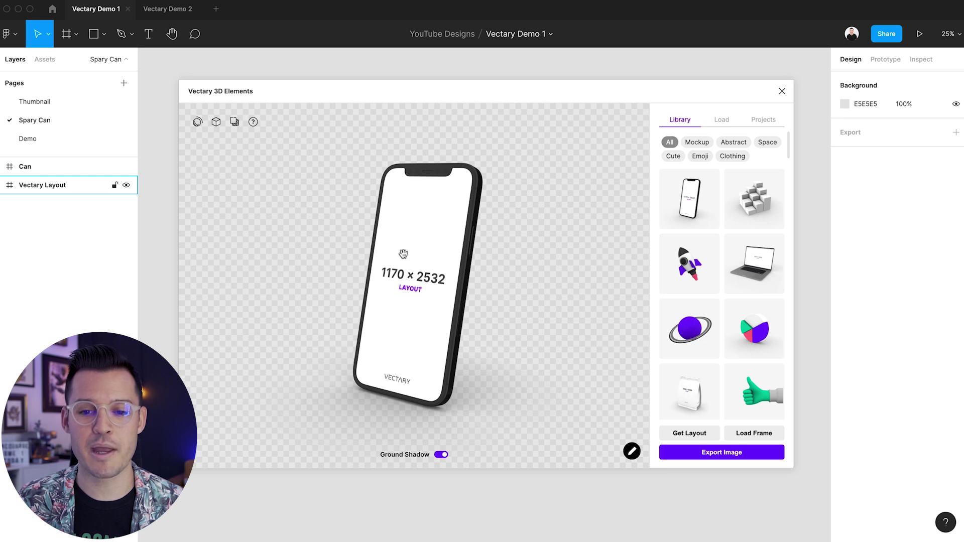
pyautogui.moveTo(403, 253); pyautogui.dragTo(450, 240)
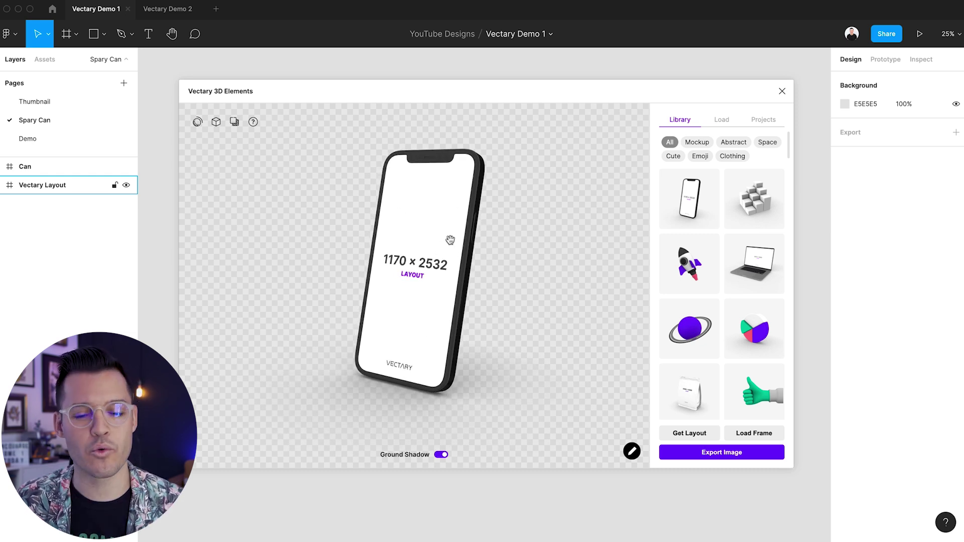
pyautogui.scroll(5, 450, 240)
pyautogui.scroll(-5, 451, 240)
pyautogui.scroll(2, 450, 240)
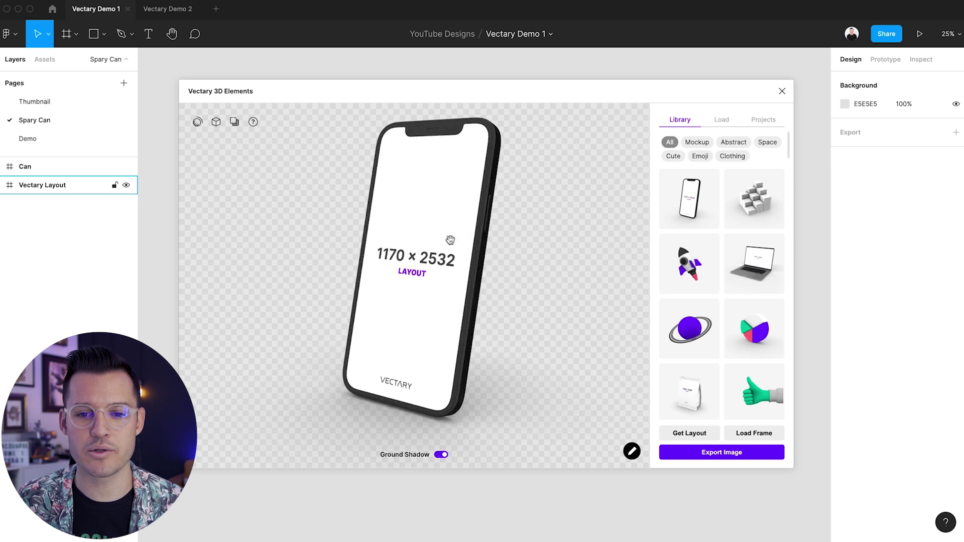
pyautogui.scroll(-3, 450, 240)
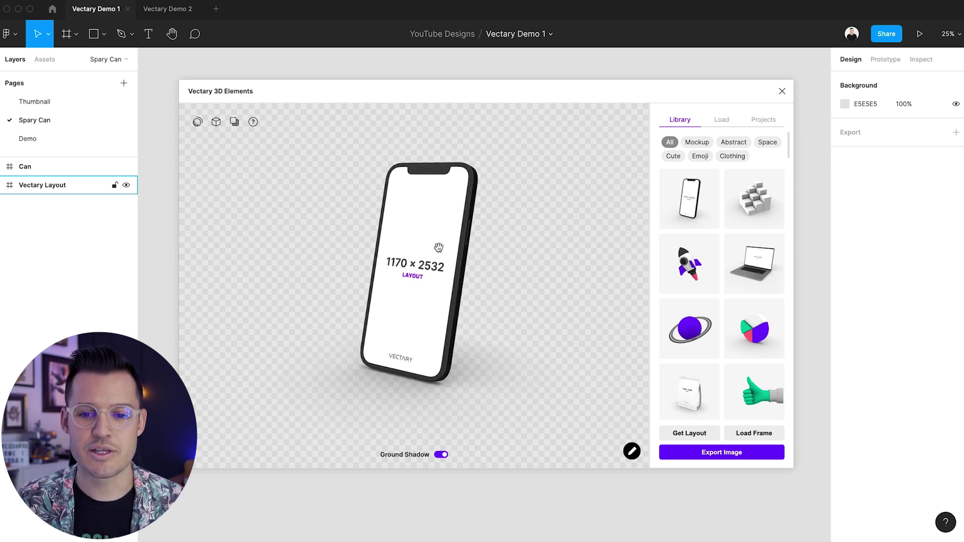
pyautogui.moveTo(438, 248)
pyautogui.mouseDown()
pyautogui.moveTo(438, 236)
pyautogui.moveTo(447, 244)
pyautogui.mouseUp()
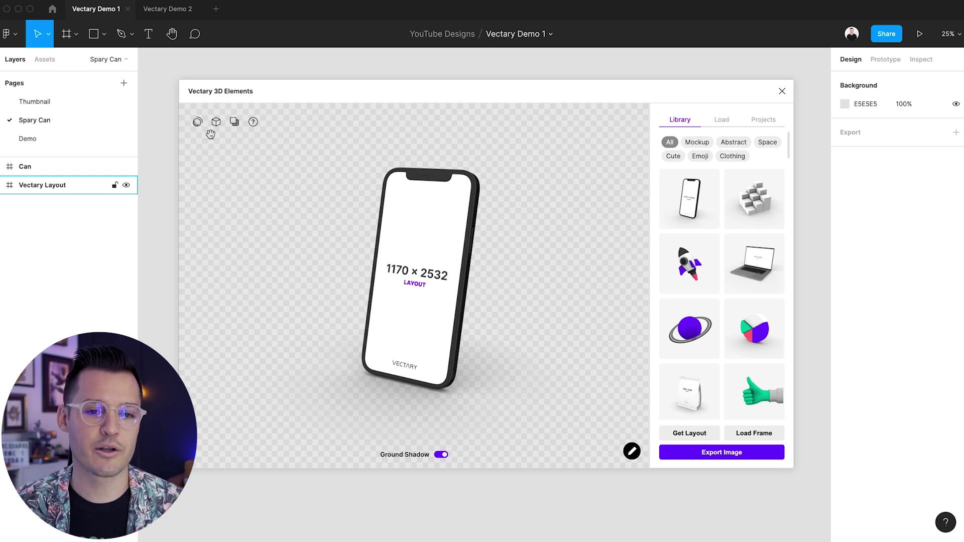
pyautogui.click(198, 123)
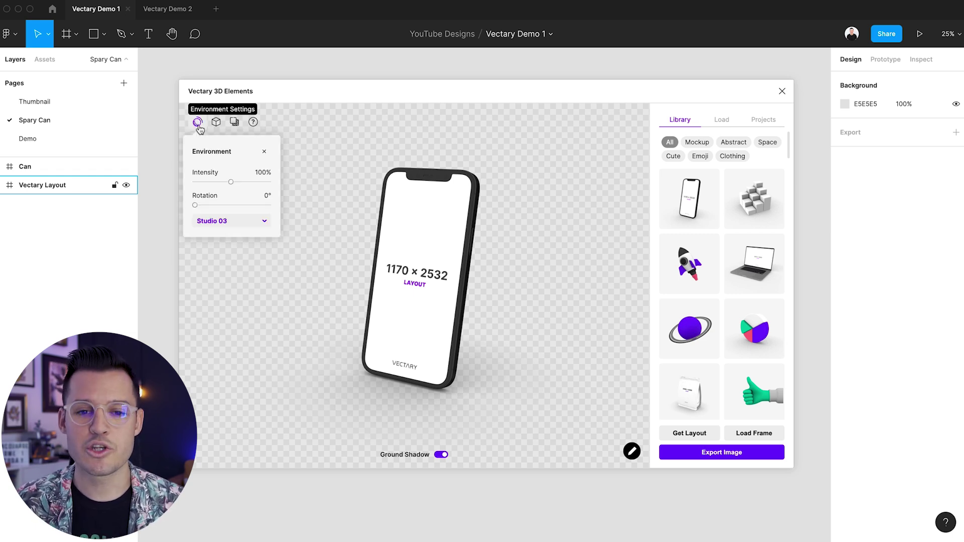
pyautogui.click(216, 124)
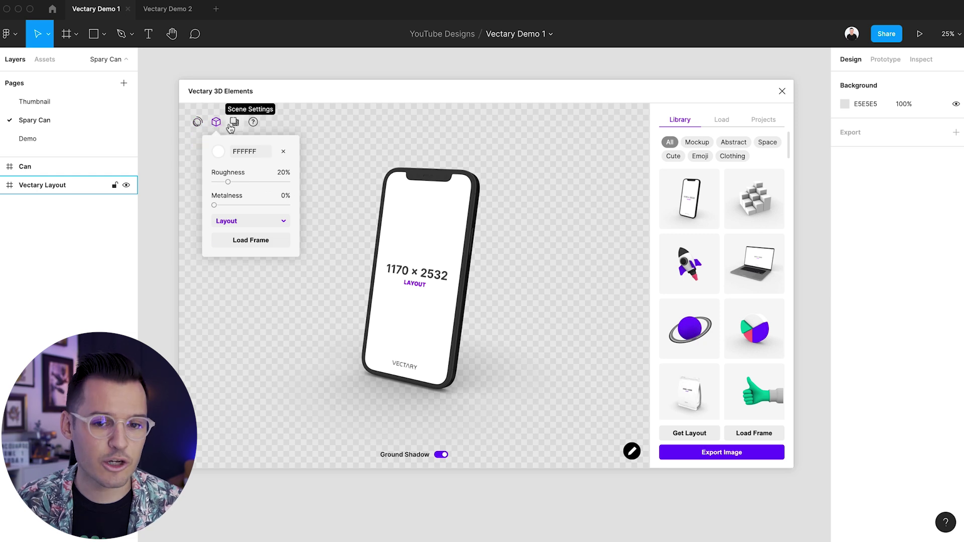
pyautogui.click(234, 126)
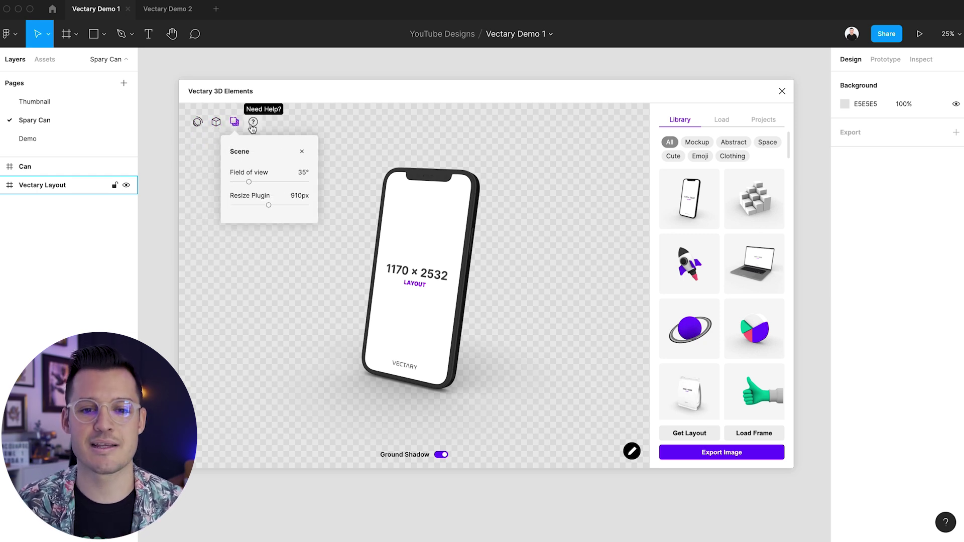
pyautogui.click(335, 121)
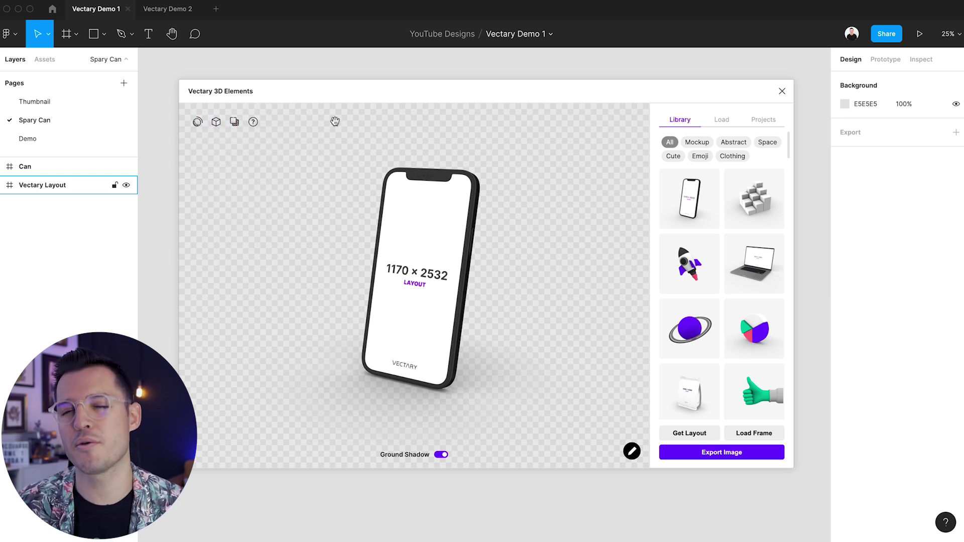
pyautogui.click(441, 455)
pyautogui.click(442, 455)
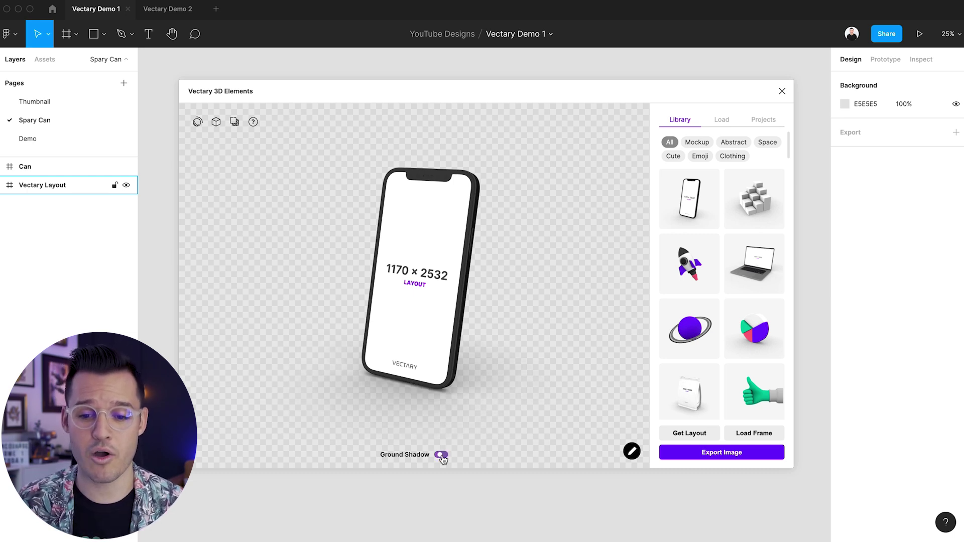
pyautogui.moveTo(628, 454)
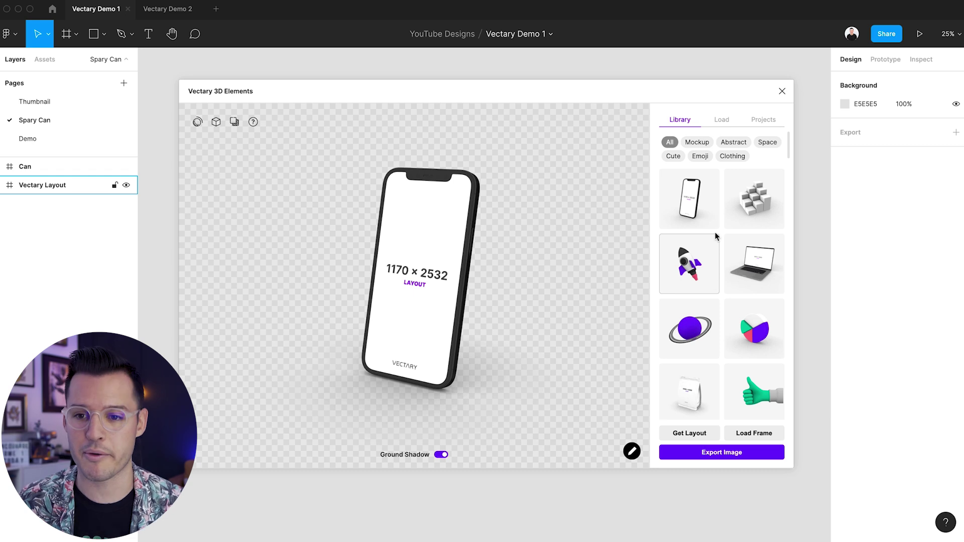
# Step: Browse the Mockups, Abstract and Cute Icons filters, plus the link and saved projects views
pyautogui.click(798, 255)
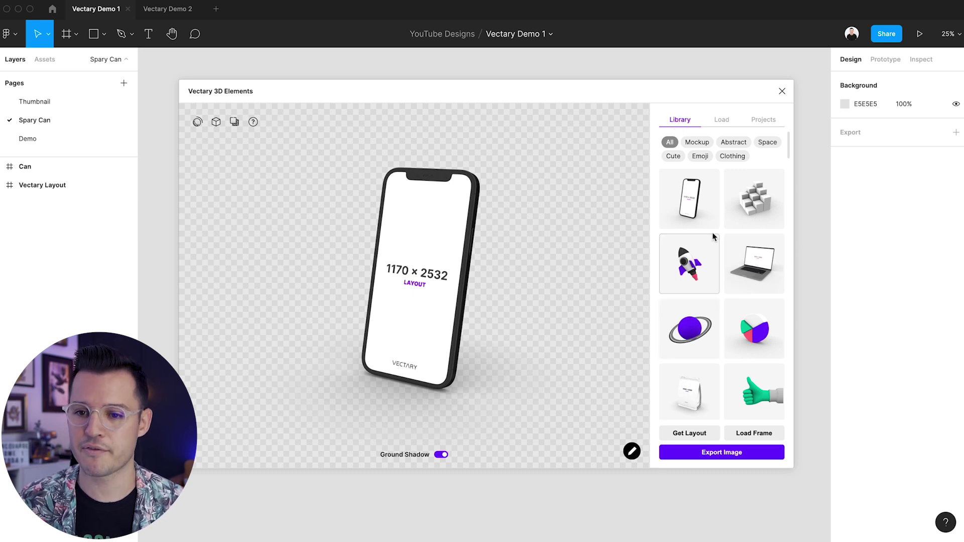
pyautogui.click(696, 144)
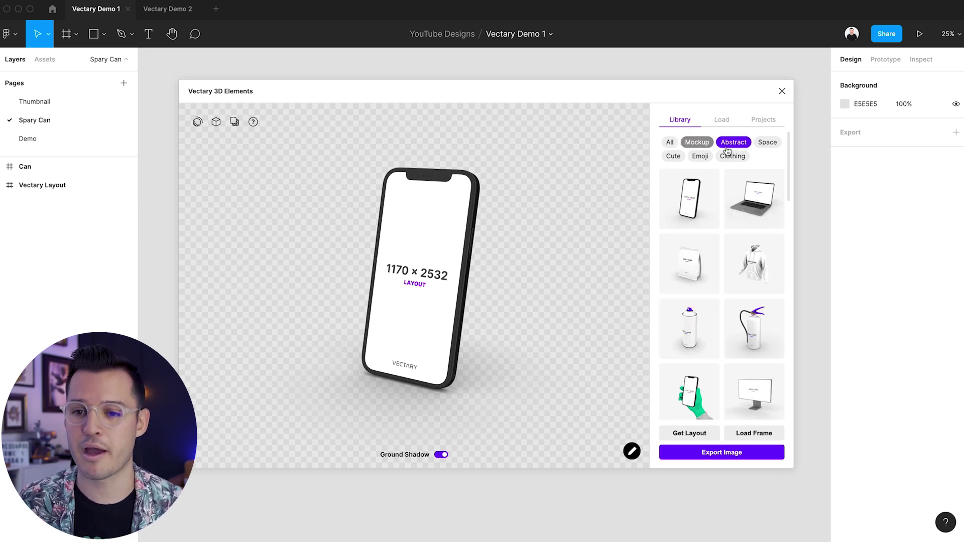
pyautogui.click(731, 146)
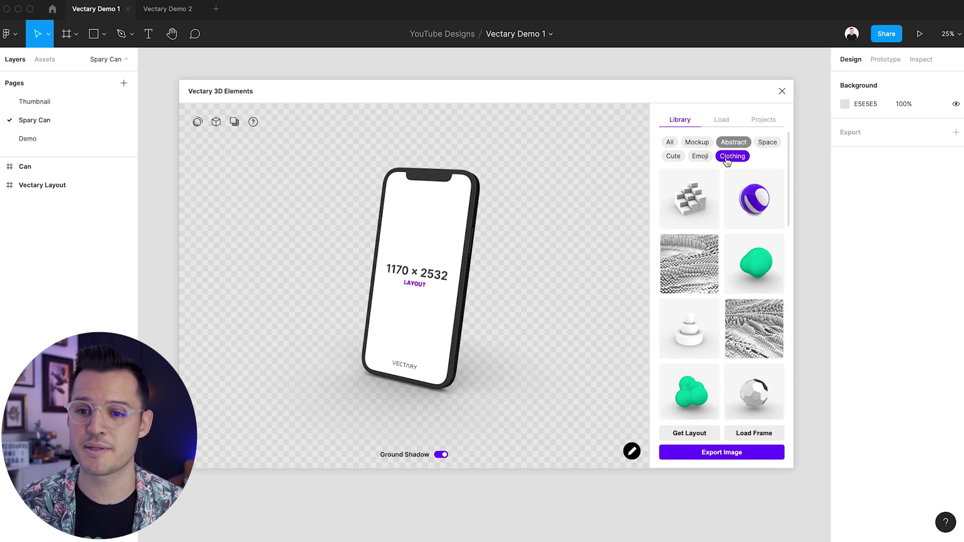
pyautogui.click(672, 158)
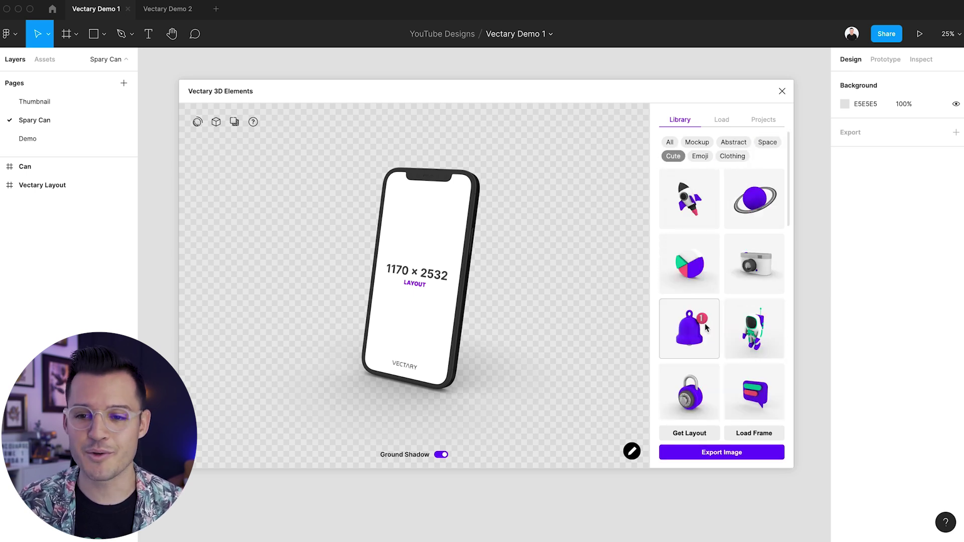
pyautogui.click(721, 120)
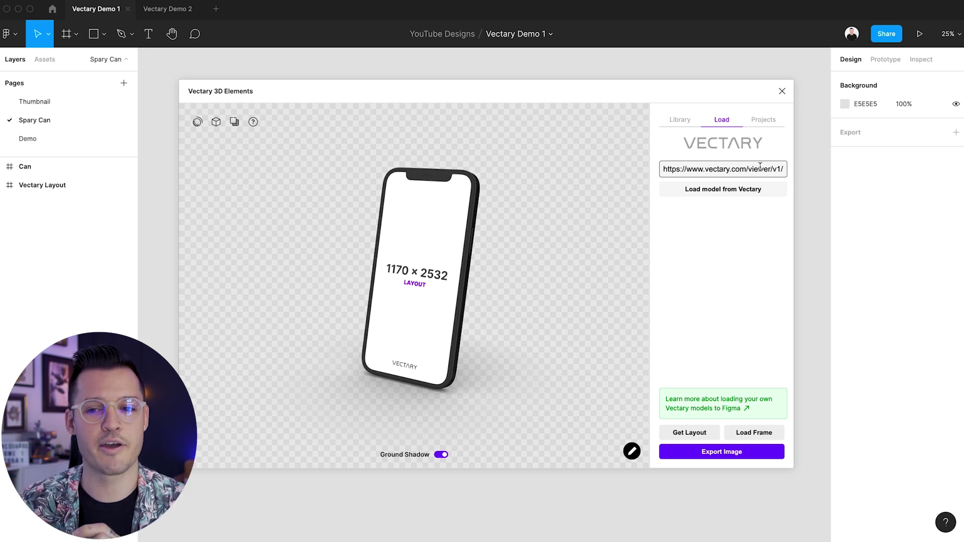
pyautogui.click(767, 120)
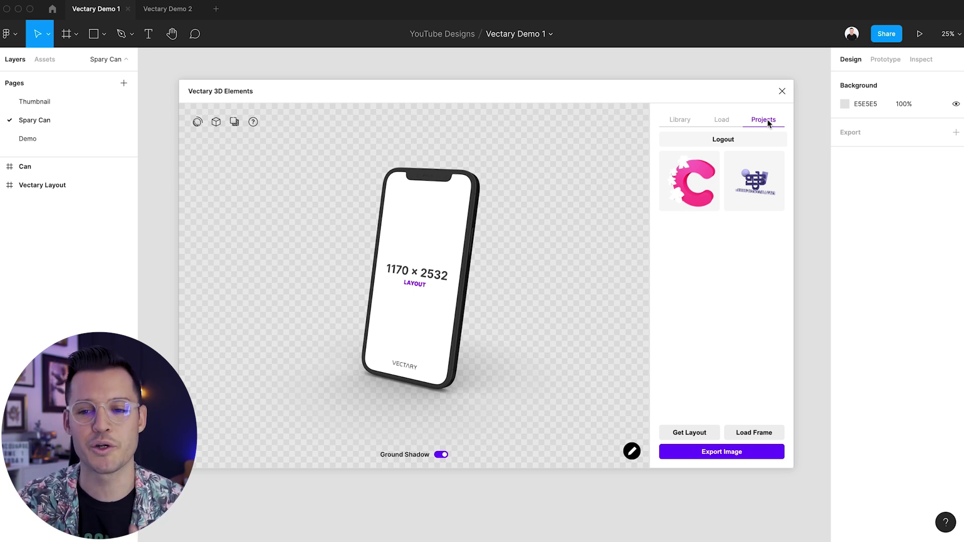
# Step: Return to the Library, move the plugin window aside and back, and filter to Mockup models
pyautogui.click(682, 122)
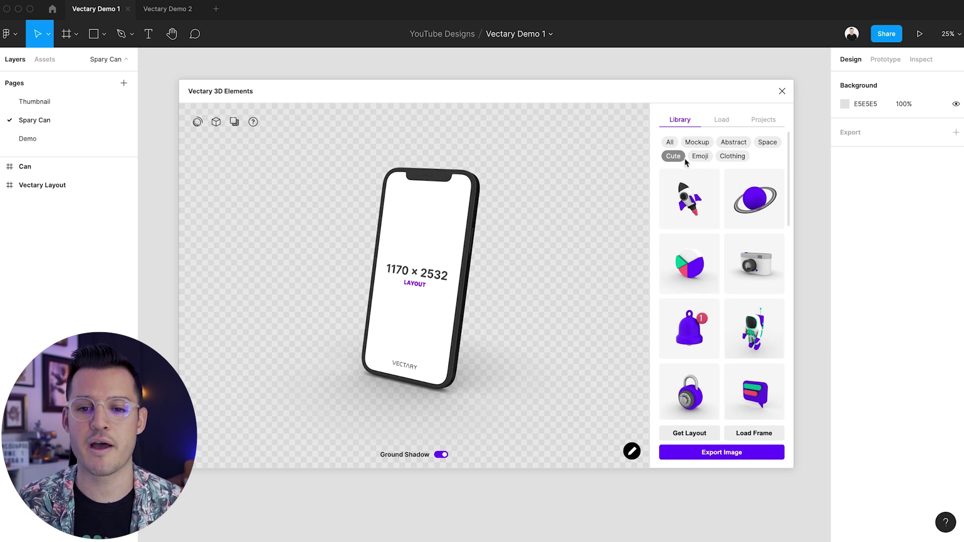
pyautogui.moveTo(588, 95); pyautogui.dragTo(553, 494)
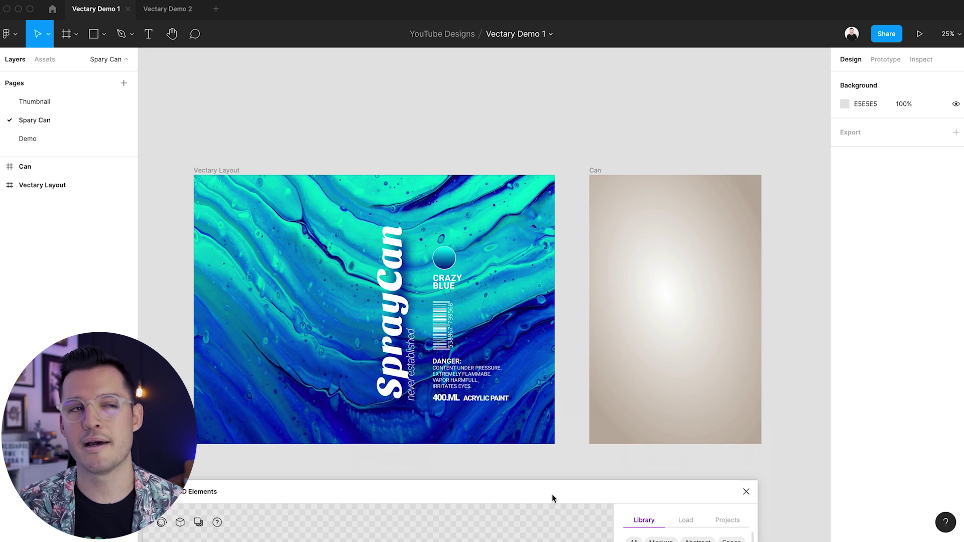
pyautogui.moveTo(552, 494); pyautogui.dragTo(603, 96)
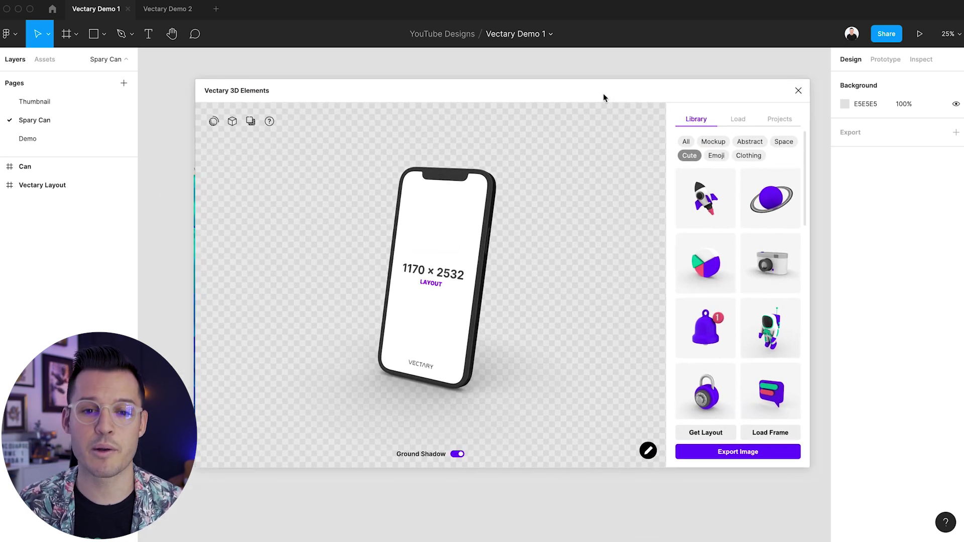
pyautogui.click(709, 141)
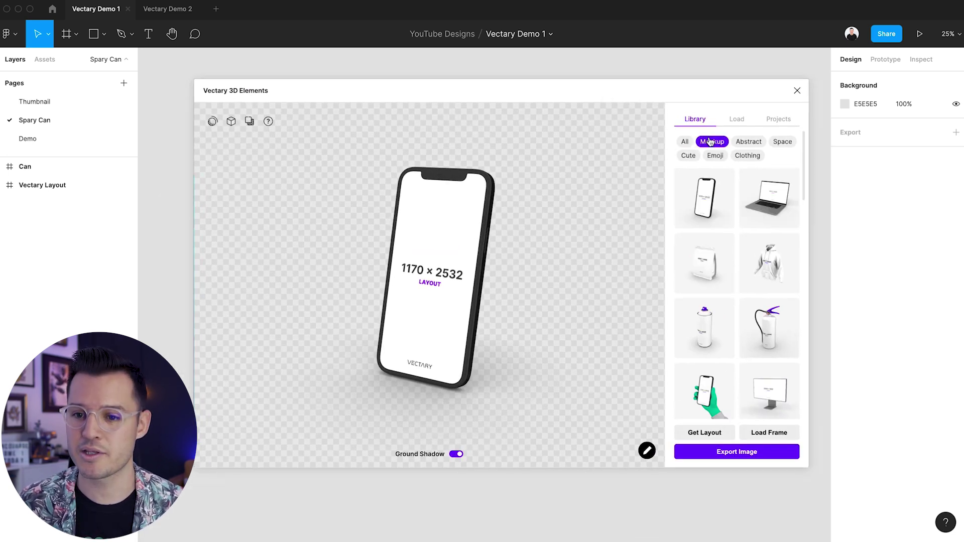
# Step: Load the spray can mockup into the viewer and rotate it to a new angle
pyautogui.click(701, 329)
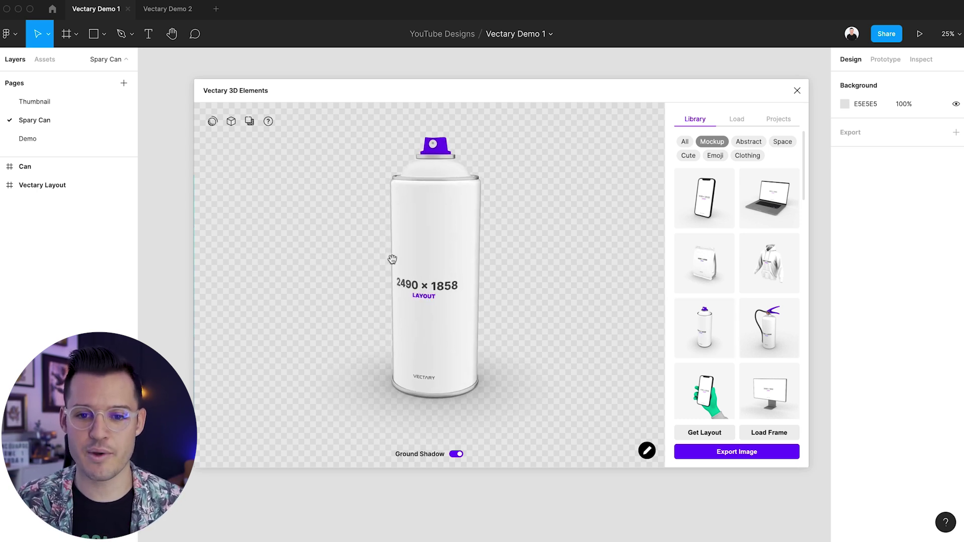
pyautogui.moveTo(392, 259); pyautogui.dragTo(440, 248)
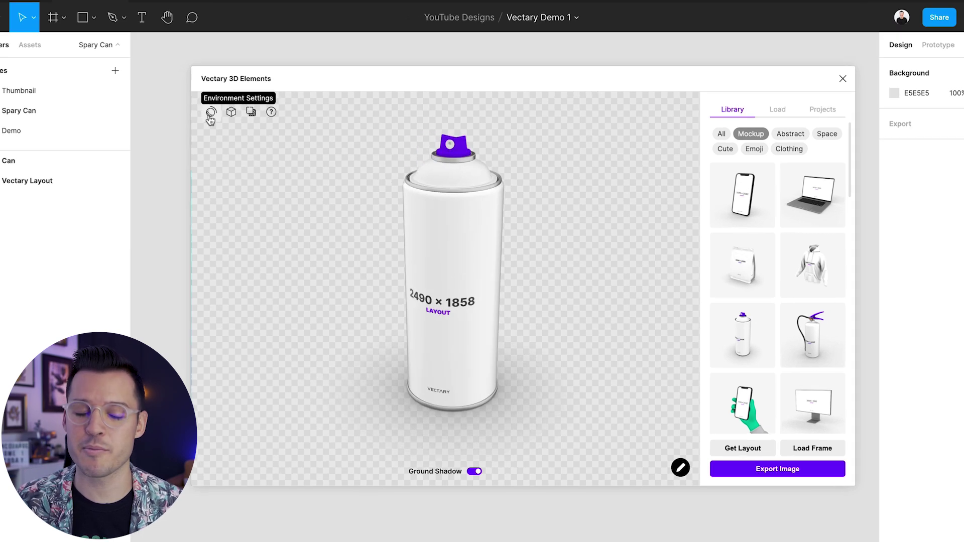
# Step: Adjust environment intensity and rotation, then try the Moonless Golf lighting environment
pyautogui.click(212, 121)
pyautogui.moveTo(250, 164)
pyautogui.mouseDown()
pyautogui.moveTo(221, 165)
pyautogui.moveTo(271, 161)
pyautogui.moveTo(246, 168)
pyautogui.mouseUp()
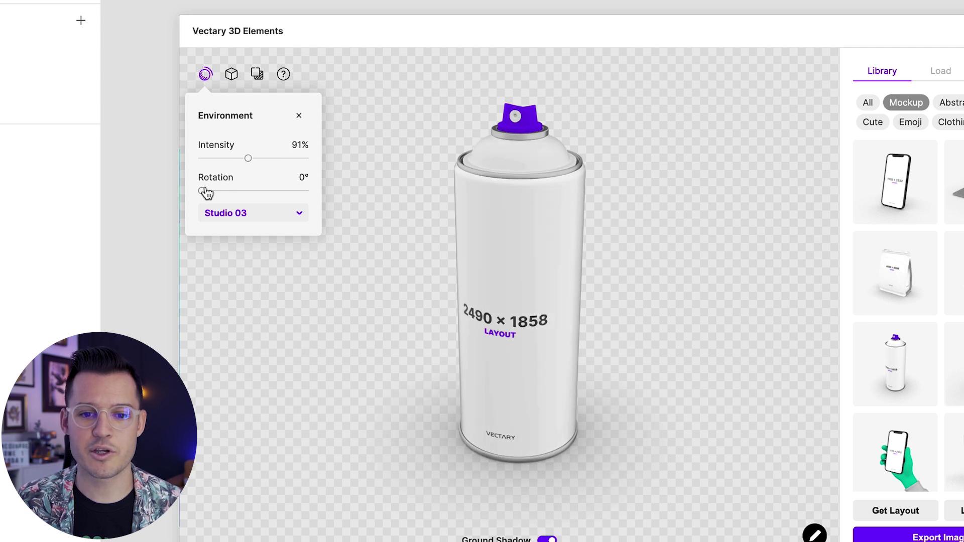
pyautogui.moveTo(206, 193); pyautogui.dragTo(229, 194)
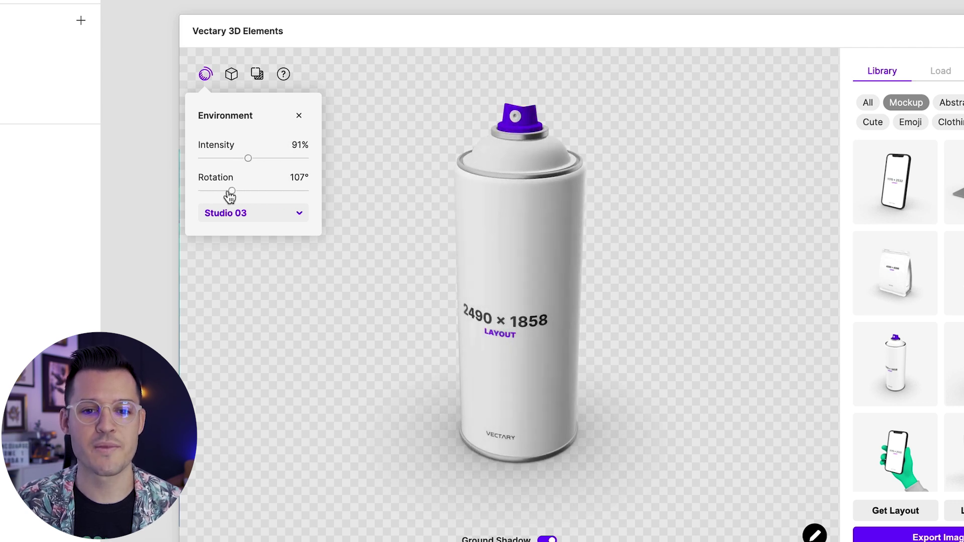
pyautogui.click(272, 220)
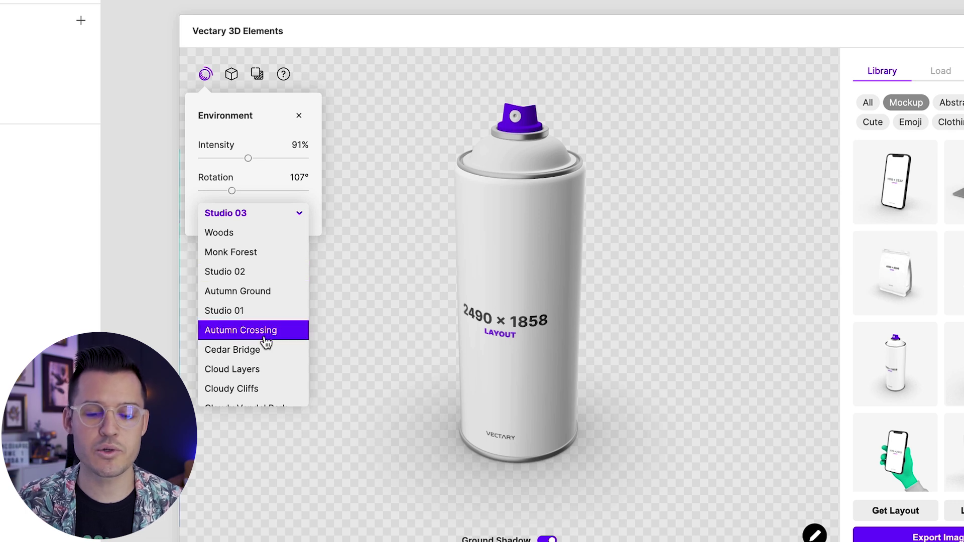
pyautogui.scroll(-3, 263, 339)
pyautogui.scroll(-3, 261, 340)
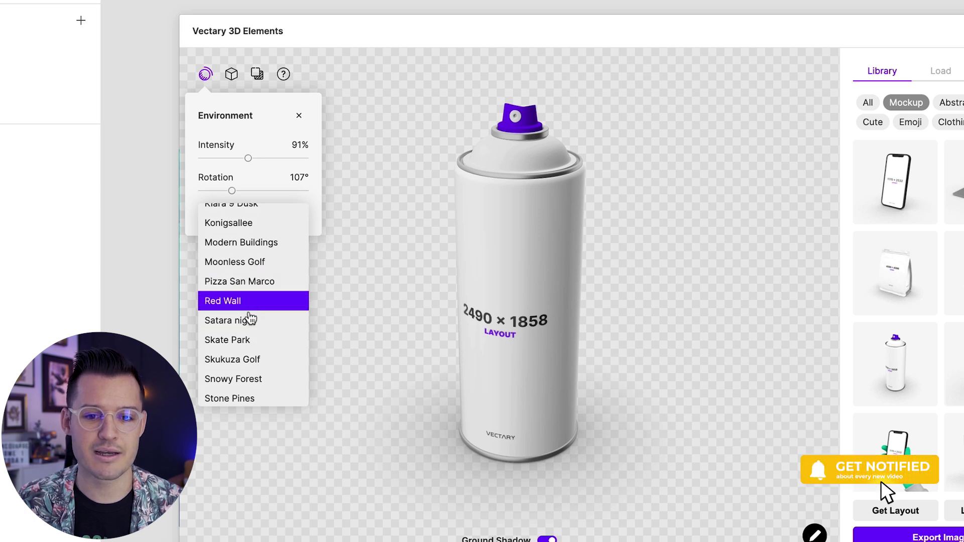
pyautogui.click(254, 262)
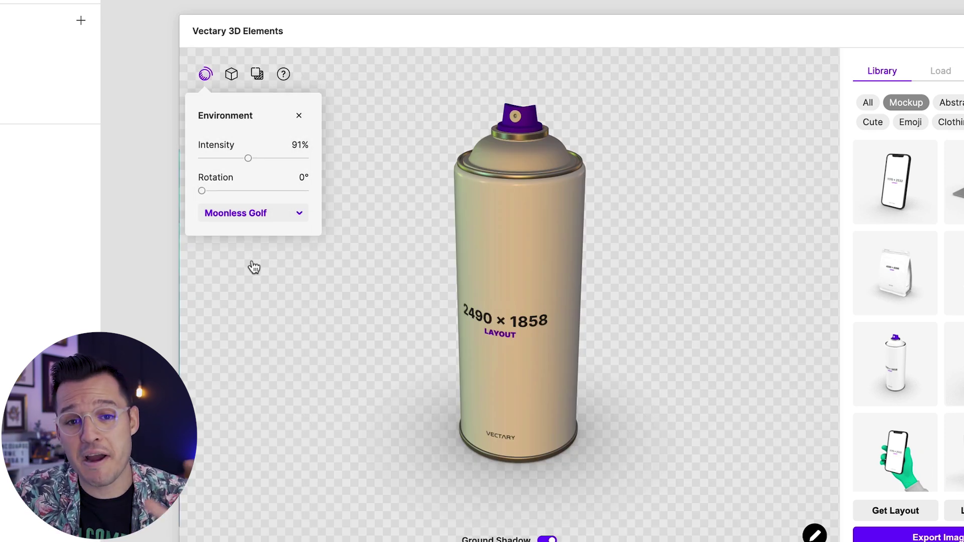
# Step: Switch back to Studio 03, rotate its lighting to about 84°, and turn the can slightly left
pyautogui.click(283, 222)
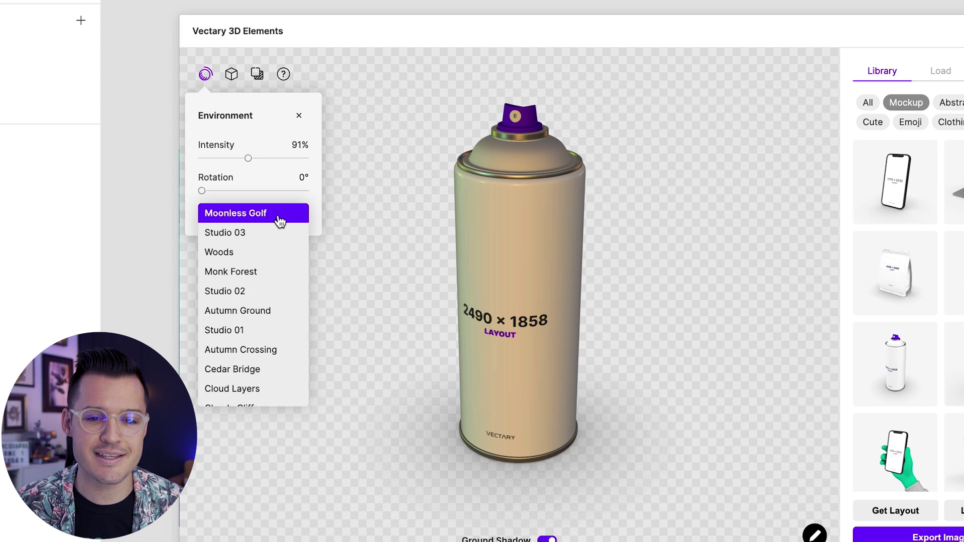
pyautogui.click(257, 234)
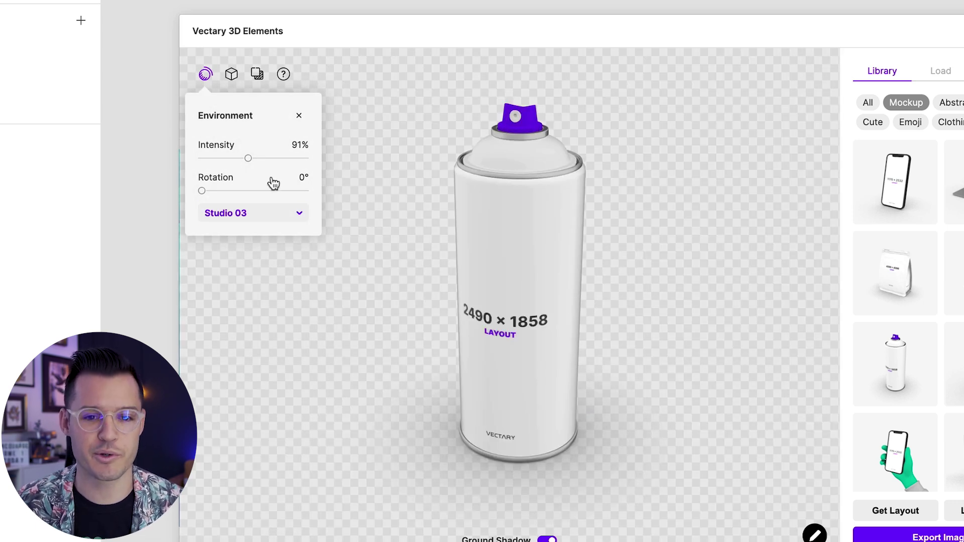
pyautogui.moveTo(251, 166); pyautogui.dragTo(248, 164)
pyautogui.moveTo(202, 191)
pyautogui.mouseDown()
pyautogui.moveTo(238, 193)
pyautogui.moveTo(224, 196)
pyautogui.mouseUp()
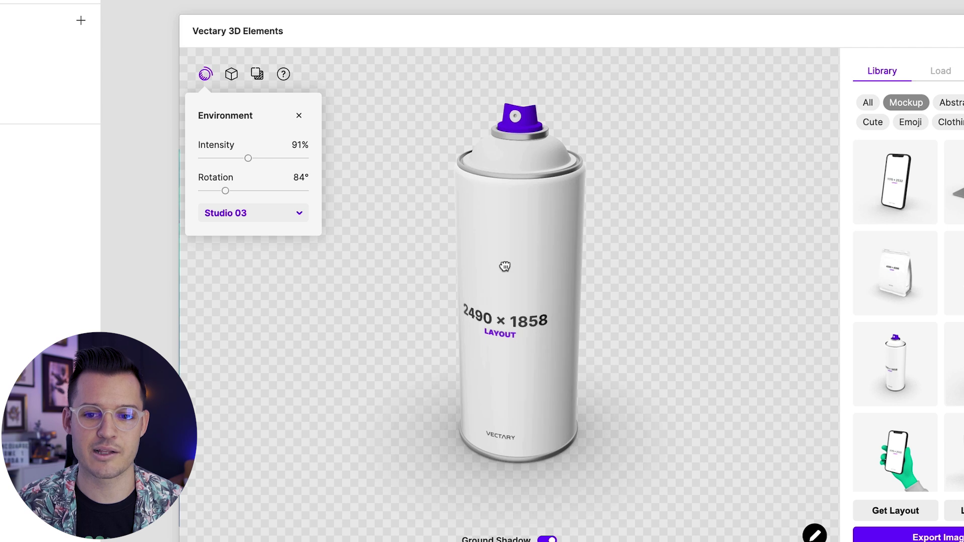
pyautogui.moveTo(505, 266); pyautogui.dragTo(471, 280)
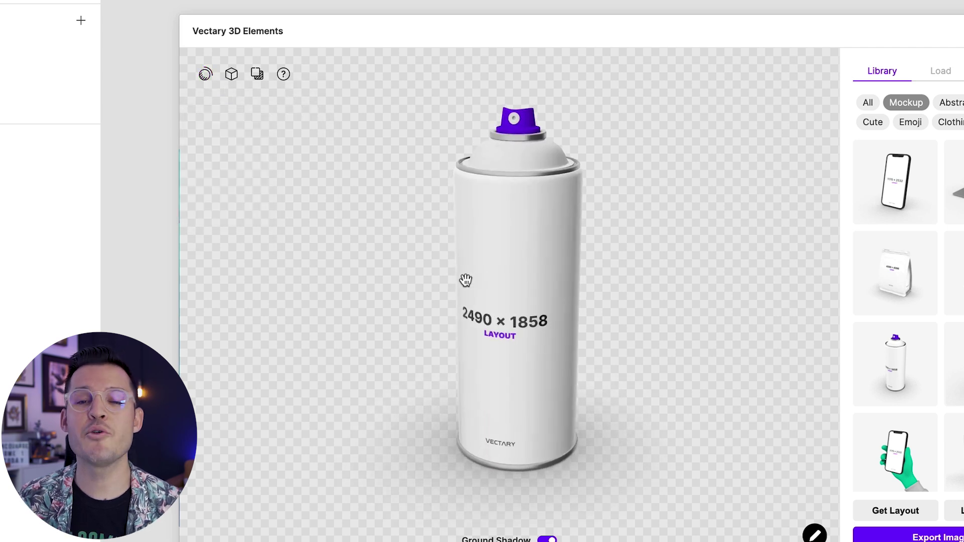
# Step: Select the can's cap in Material Settings and colour it cyan 00D9FF
pyautogui.click(233, 77)
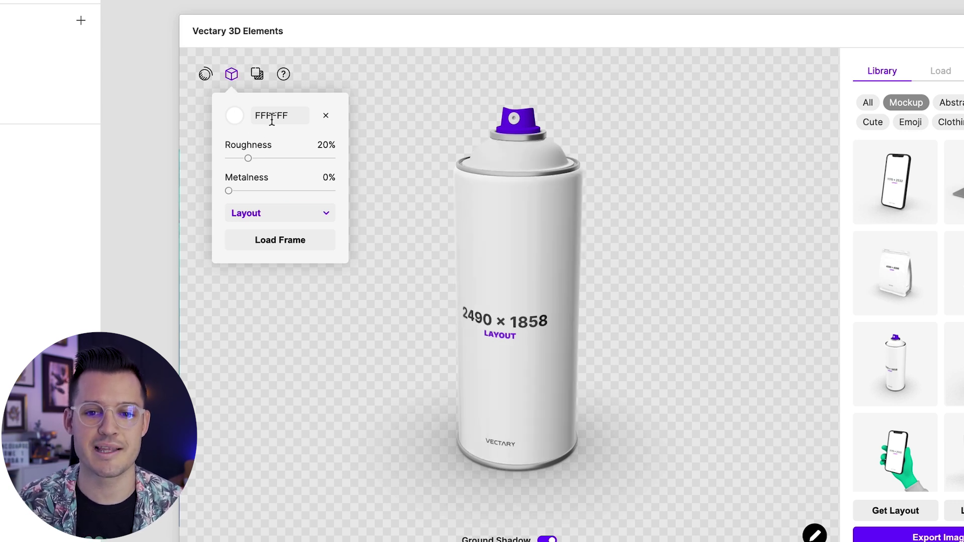
pyautogui.click(522, 132)
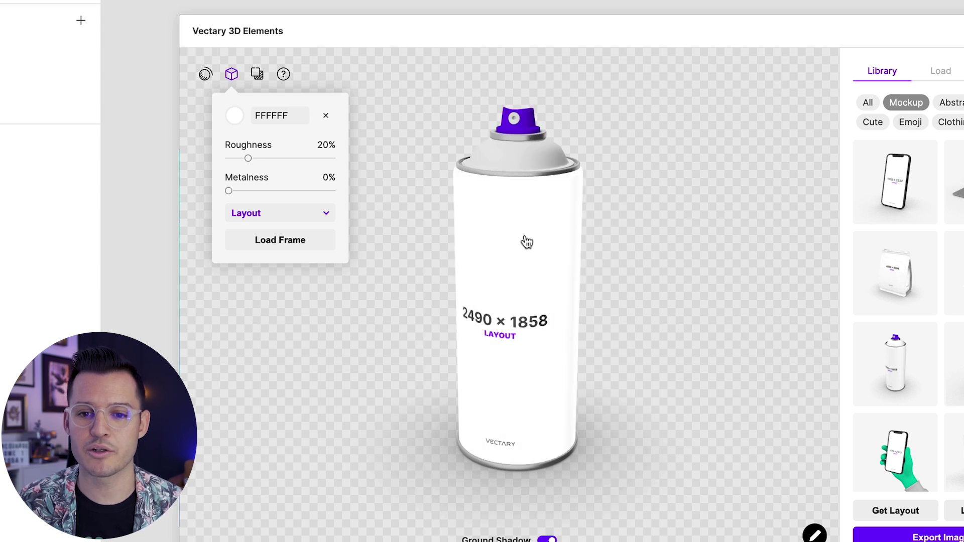
pyautogui.click(524, 131)
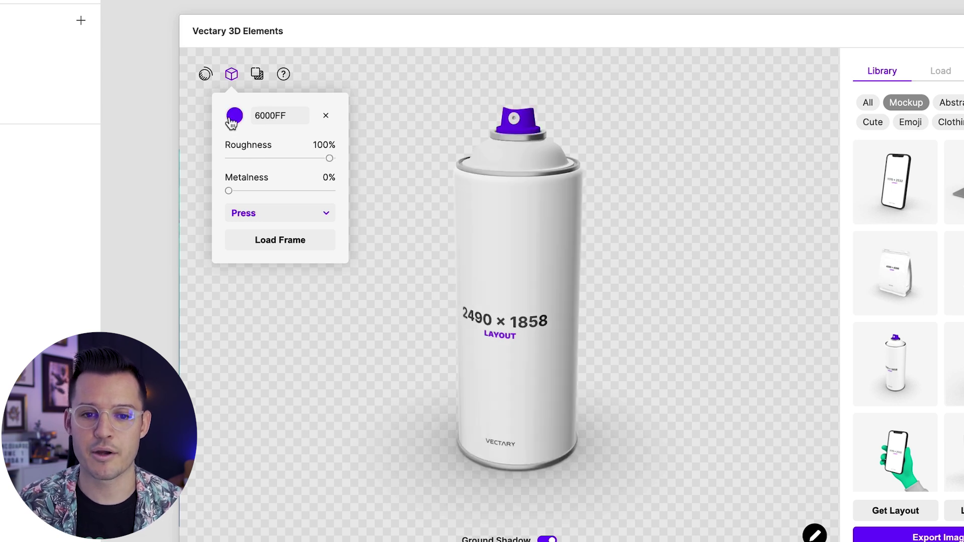
pyautogui.click(234, 119)
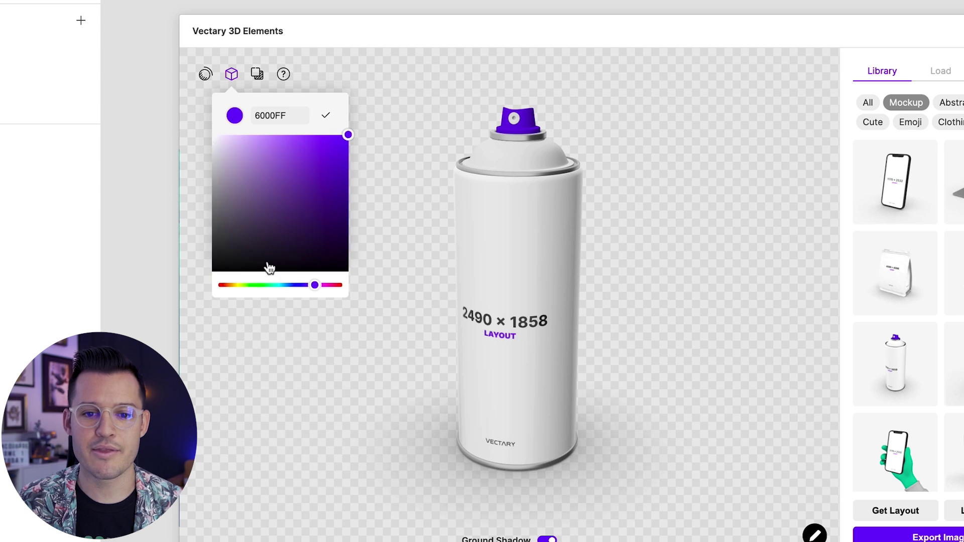
pyautogui.moveTo(296, 289)
pyautogui.mouseDown()
pyautogui.moveTo(256, 288)
pyautogui.moveTo(286, 292)
pyautogui.mouseUp()
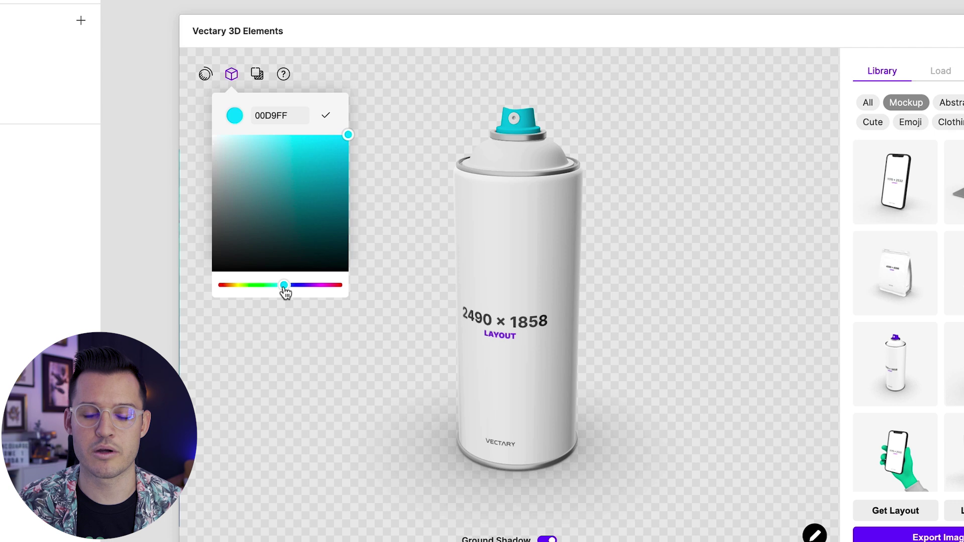
# Step: Colour the can's metal rims purple A142F5 and confirm the colour
pyautogui.click(529, 144)
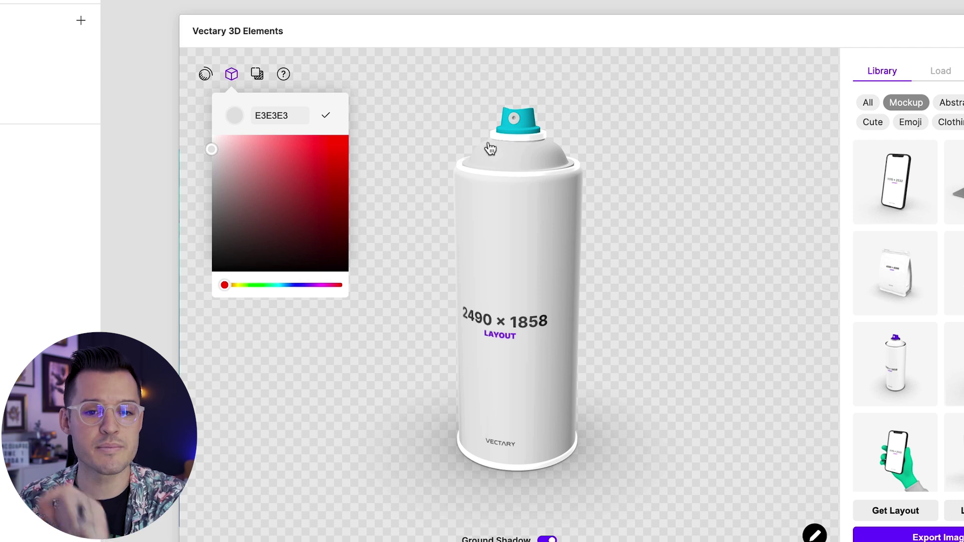
pyautogui.click(235, 123)
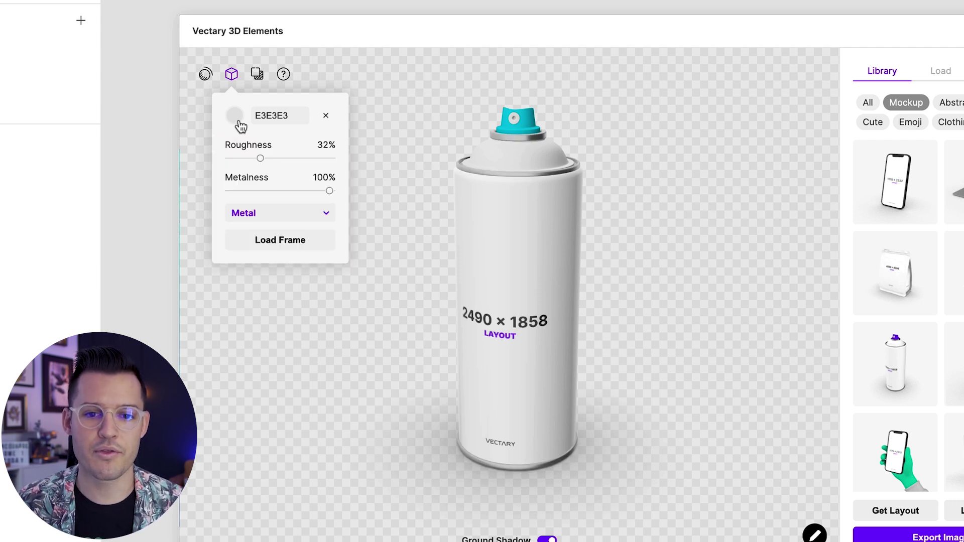
pyautogui.click(239, 123)
pyautogui.moveTo(276, 162); pyautogui.dragTo(335, 150)
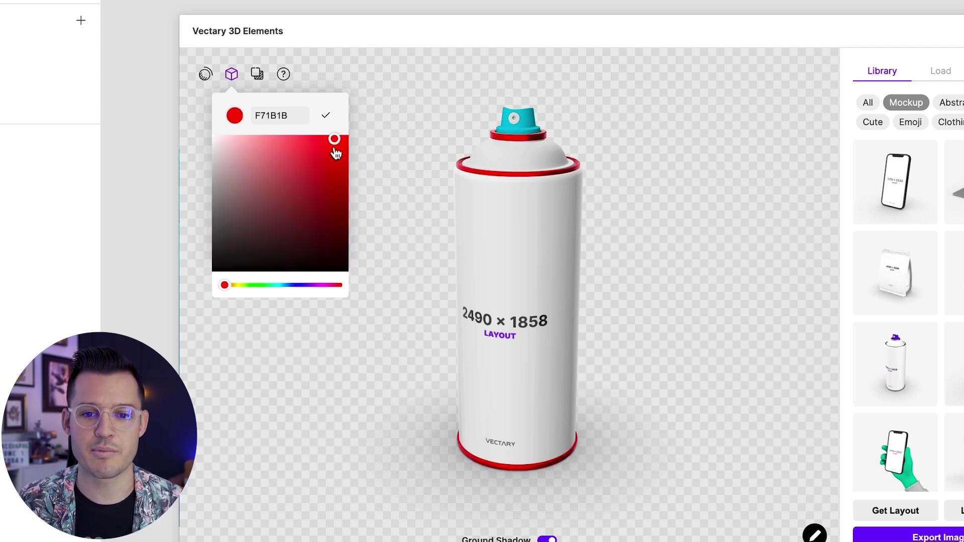
pyautogui.moveTo(293, 283); pyautogui.dragTo(311, 293)
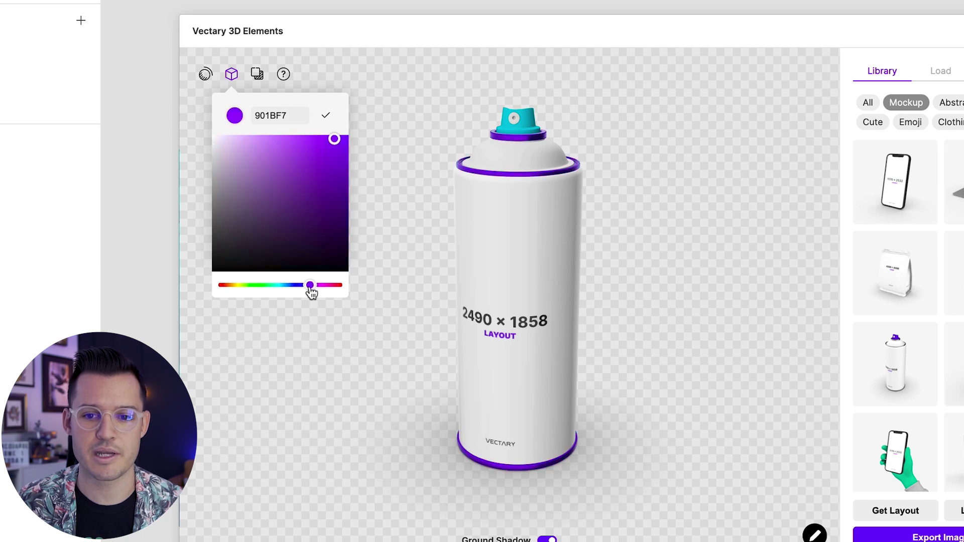
pyautogui.moveTo(322, 157); pyautogui.dragTo(314, 154)
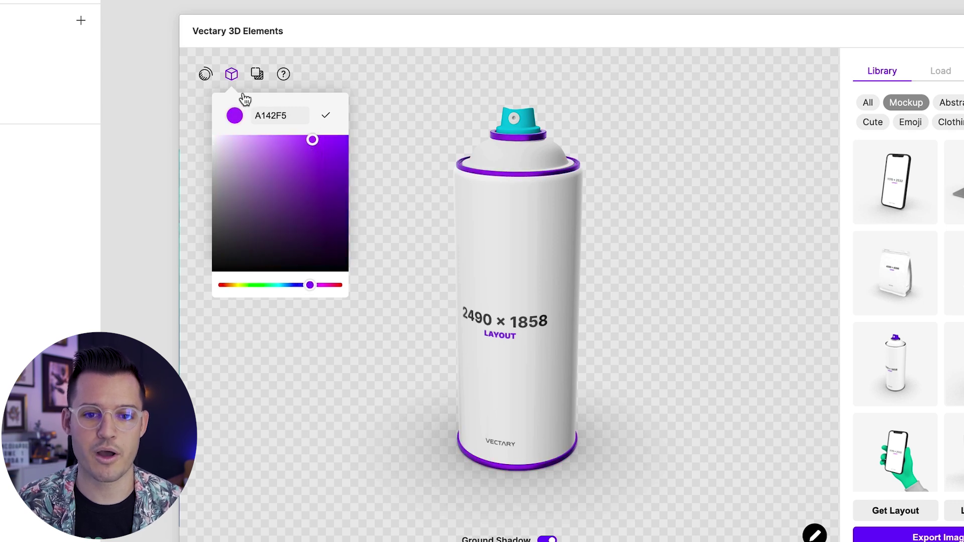
pyautogui.click(328, 118)
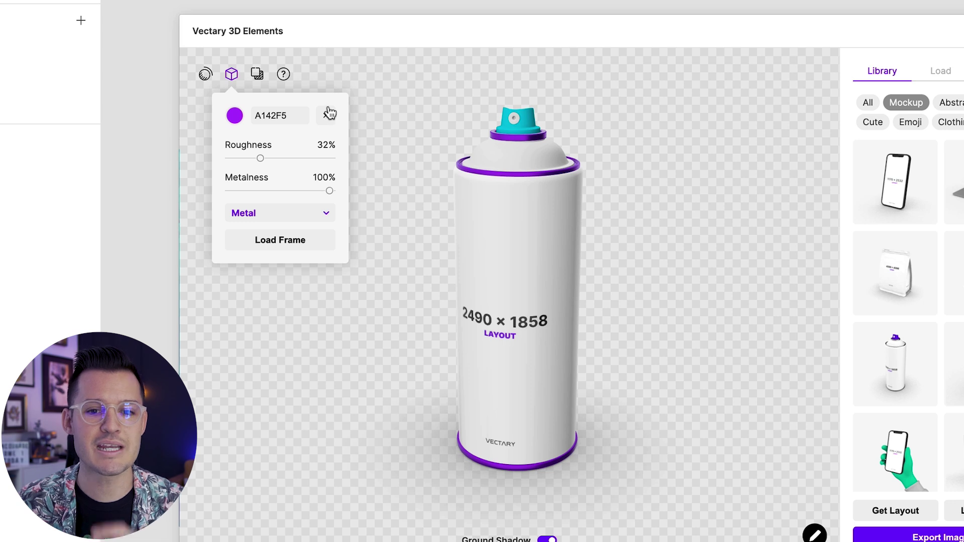
# Step: Tune the purple rims' roughness and push their metalness slider up for glossy metal
pyautogui.moveTo(261, 162)
pyautogui.mouseDown()
pyautogui.moveTo(233, 165)
pyautogui.moveTo(308, 162)
pyautogui.moveTo(244, 163)
pyautogui.moveTo(271, 166)
pyautogui.mouseUp()
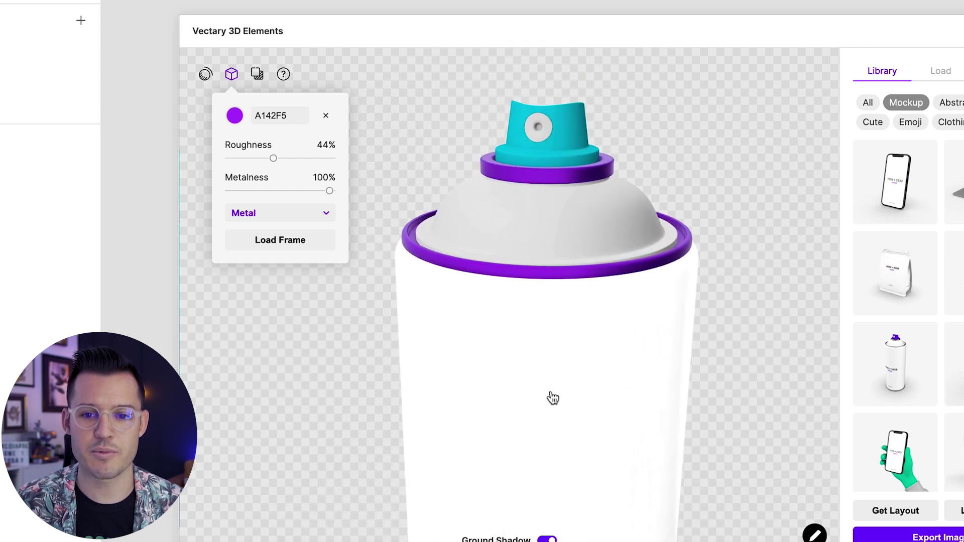
pyautogui.moveTo(272, 161)
pyautogui.mouseDown()
pyautogui.moveTo(226, 161)
pyautogui.moveTo(338, 164)
pyautogui.moveTo(217, 165)
pyautogui.moveTo(258, 161)
pyautogui.moveTo(252, 168)
pyautogui.mouseUp()
pyautogui.moveTo(326, 195); pyautogui.dragTo(230, 194)
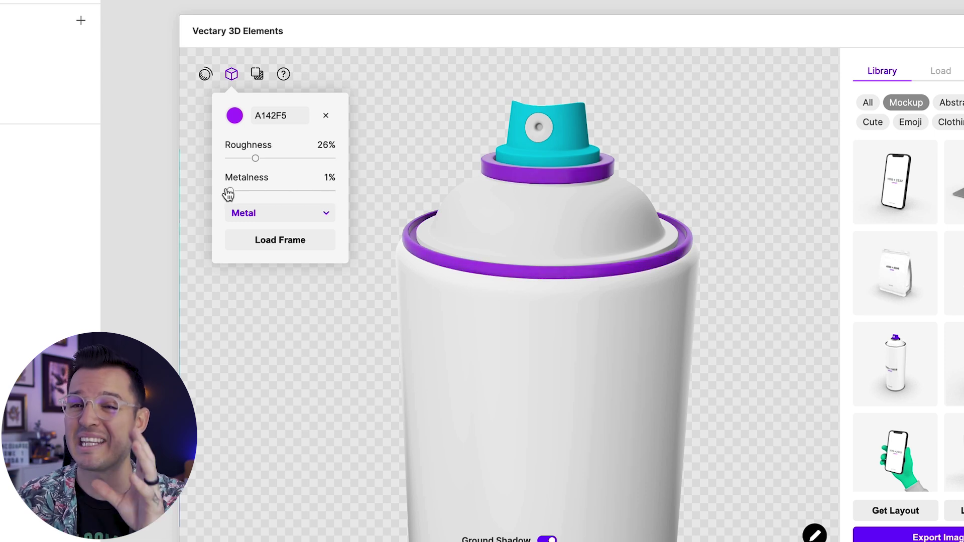
pyautogui.moveTo(234, 194); pyautogui.dragTo(322, 195)
pyautogui.click(297, 213)
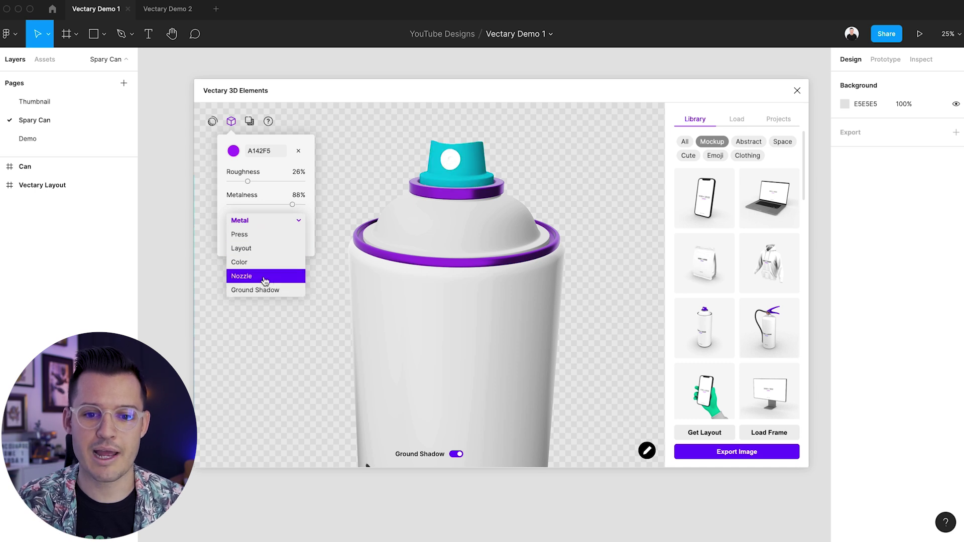
# Step: Switch to the Nozzle part and change its tip colour to purple 9B05F7
pyautogui.click(264, 276)
pyautogui.click(232, 151)
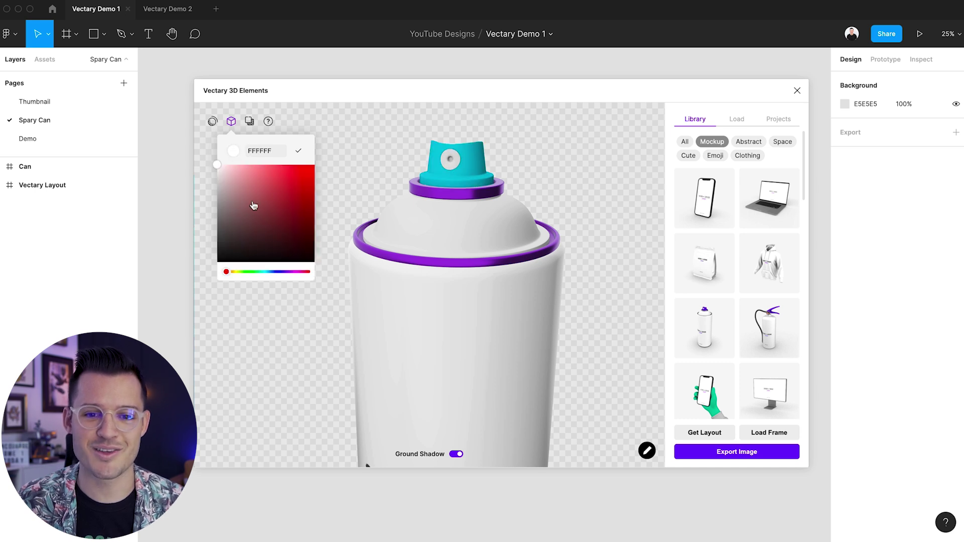
pyautogui.click(271, 271)
pyautogui.click(312, 166)
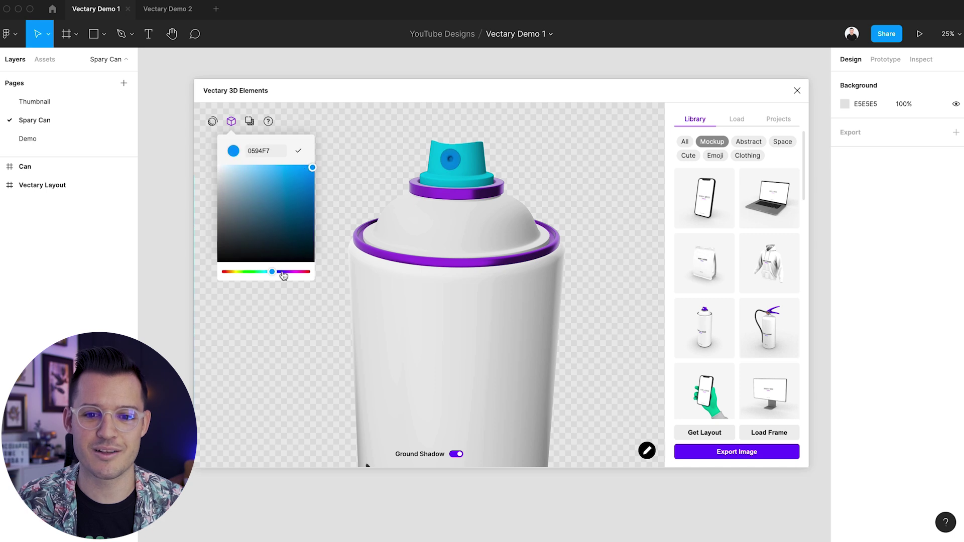
pyautogui.moveTo(284, 272); pyautogui.dragTo(286, 272)
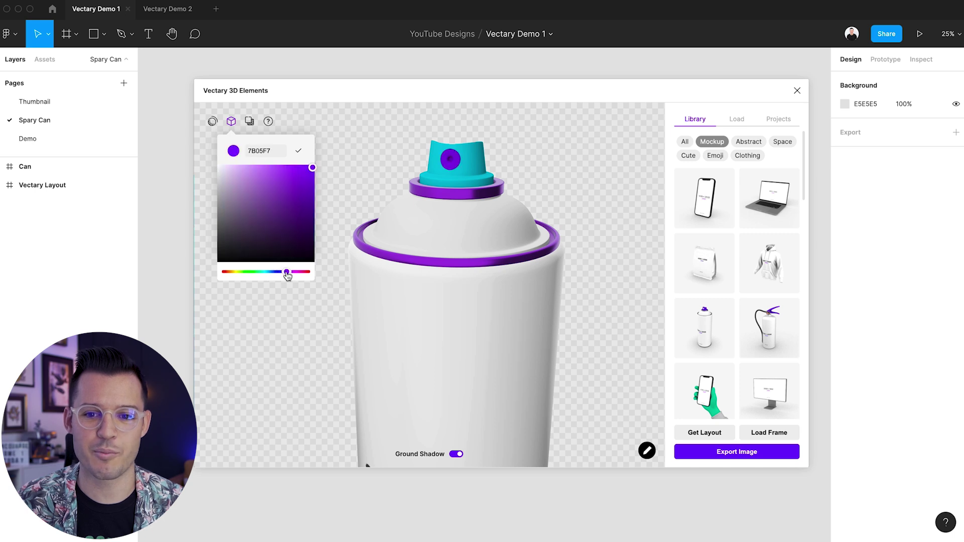
pyautogui.click(299, 151)
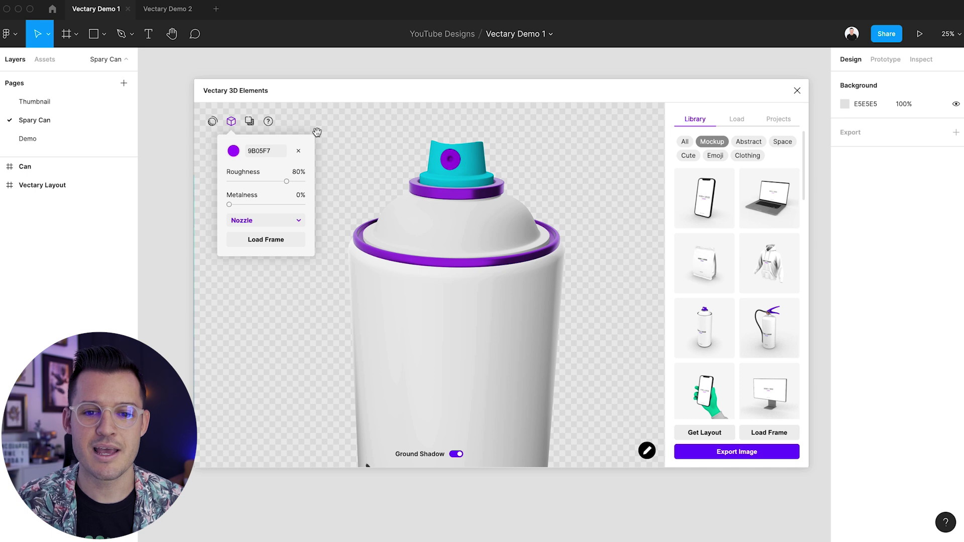
pyautogui.click(393, 262)
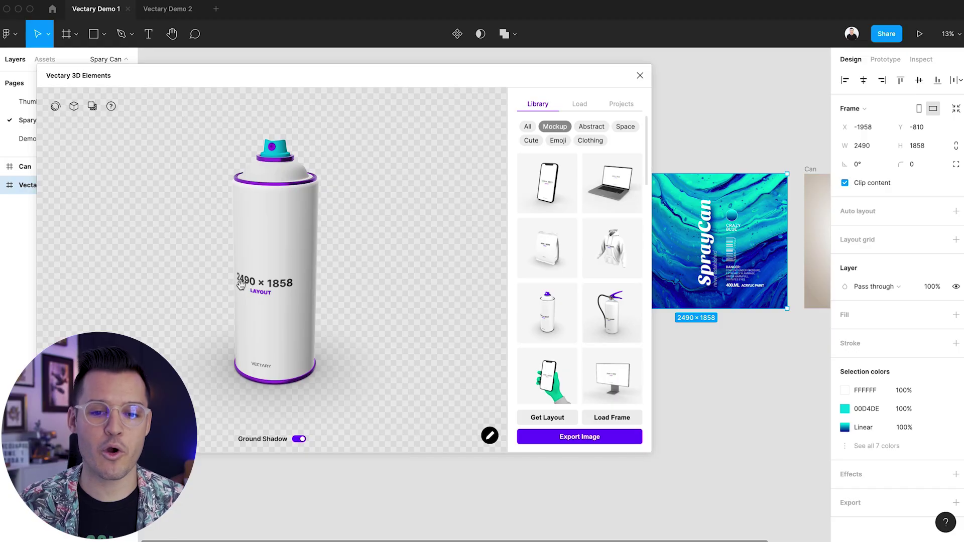
pyautogui.click(241, 285)
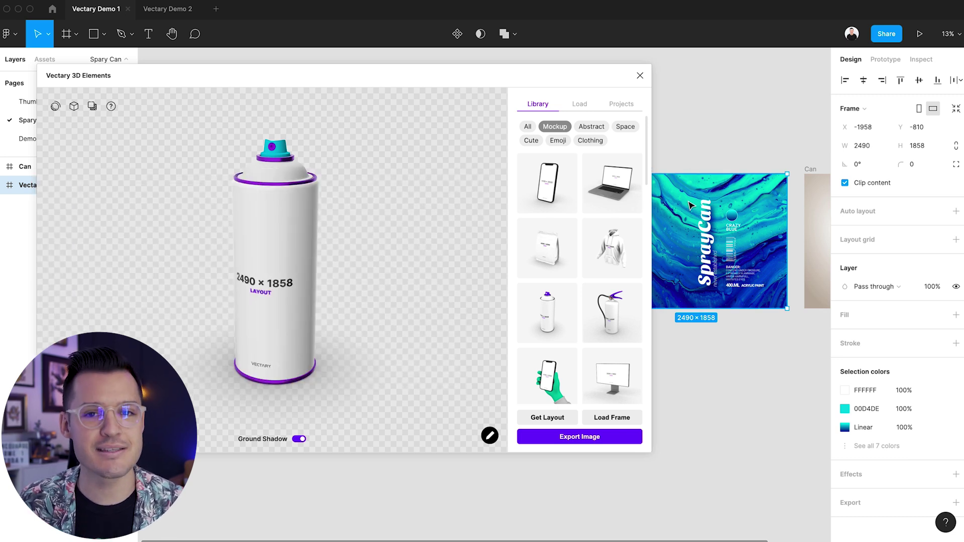
pyautogui.click(550, 420)
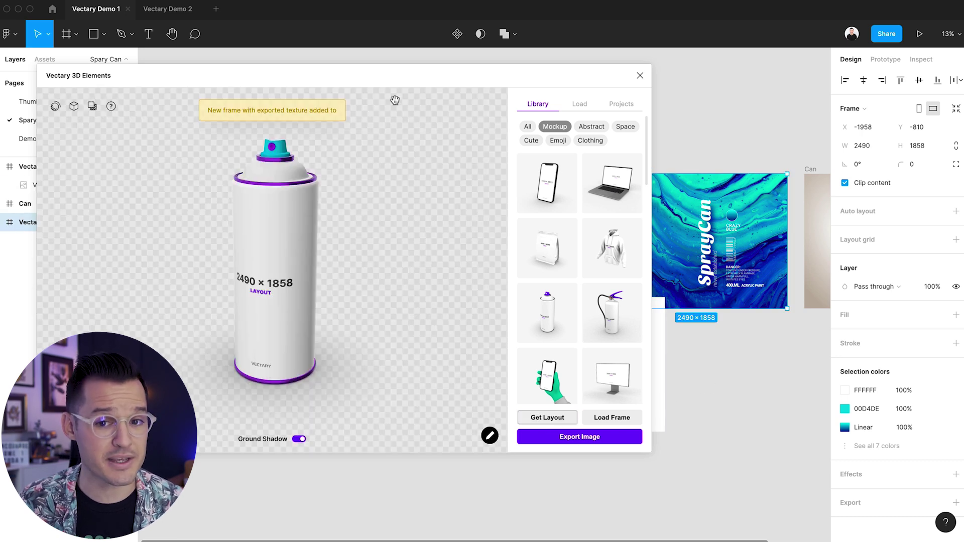
pyautogui.moveTo(395, 100); pyautogui.dragTo(226, 86)
pyautogui.moveTo(635, 441); pyautogui.dragTo(722, 401)
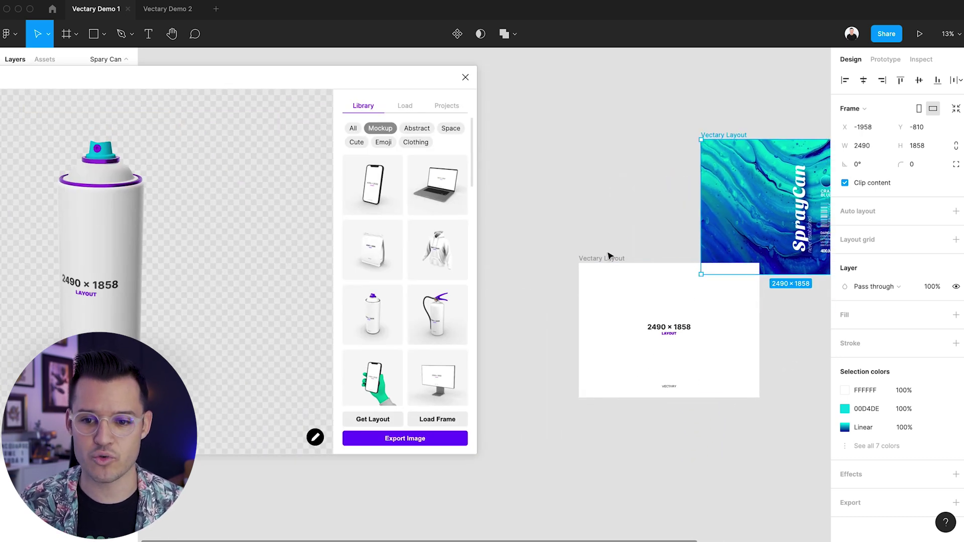
pyautogui.moveTo(609, 256); pyautogui.dragTo(621, 353)
pyautogui.hscroll(5, 538, 263)
pyautogui.moveTo(522, 280)
pyautogui.mouseDown()
pyautogui.moveTo(659, 238)
pyautogui.moveTo(523, 275)
pyautogui.moveTo(643, 232)
pyautogui.moveTo(629, 233)
pyautogui.mouseUp()
pyautogui.click(661, 254)
pyautogui.press('Delete')
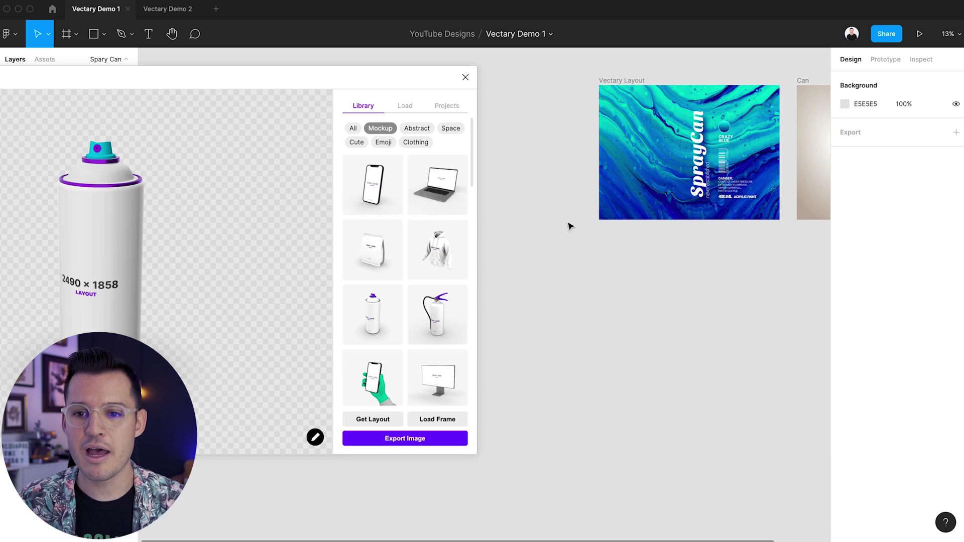
pyautogui.scroll(2, 567, 223)
pyautogui.click(628, 144)
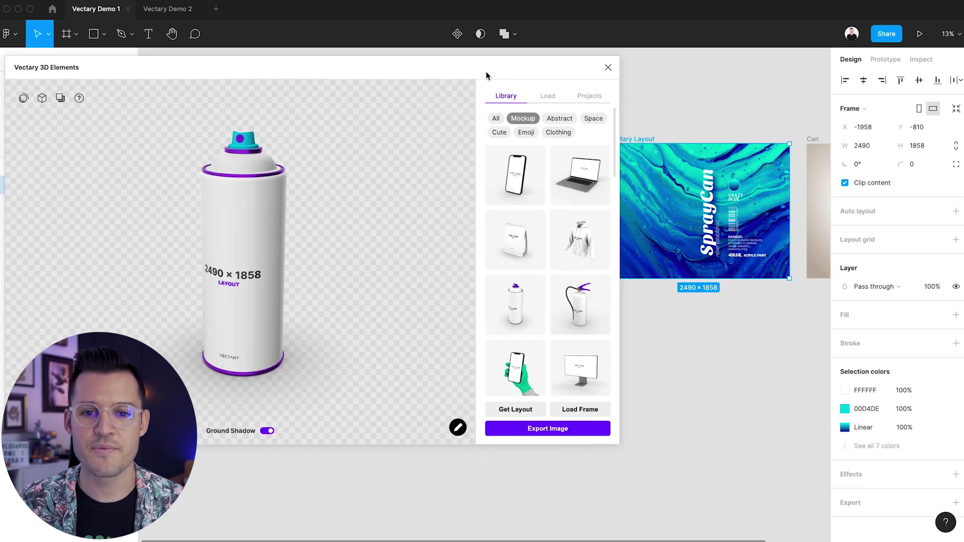
pyautogui.moveTo(484, 71); pyautogui.dragTo(516, 83)
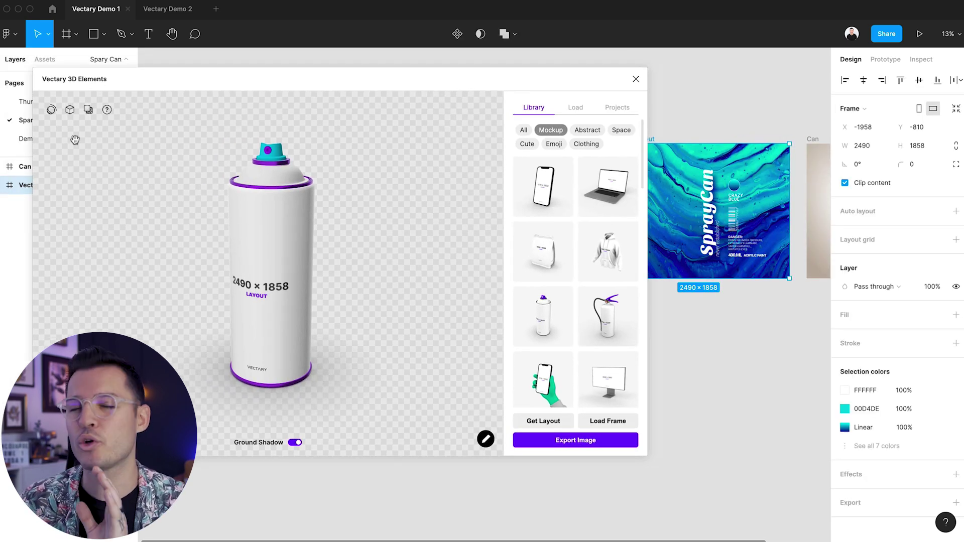
# Step: Inspect the label layout's material settings for the can, then close them
pyautogui.click(70, 112)
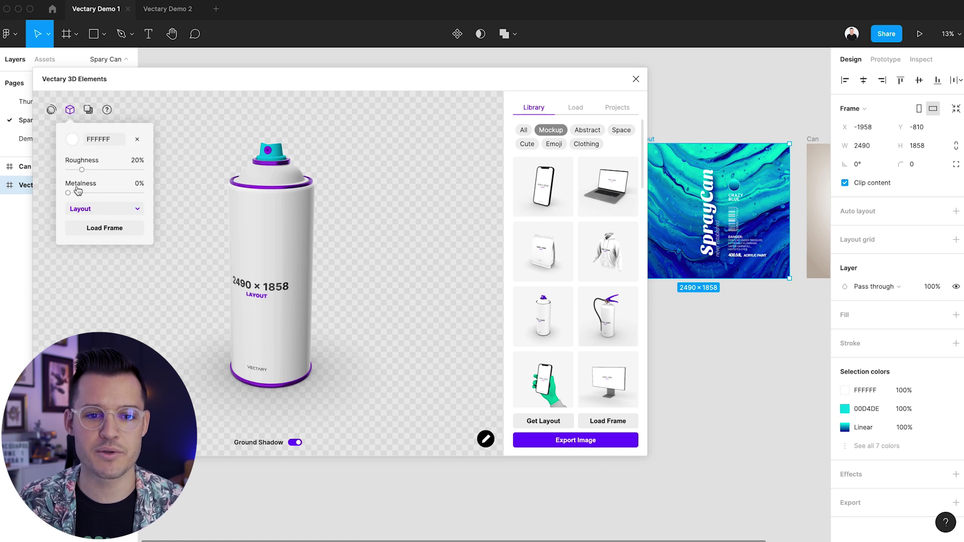
pyautogui.click(94, 209)
pyautogui.click(276, 154)
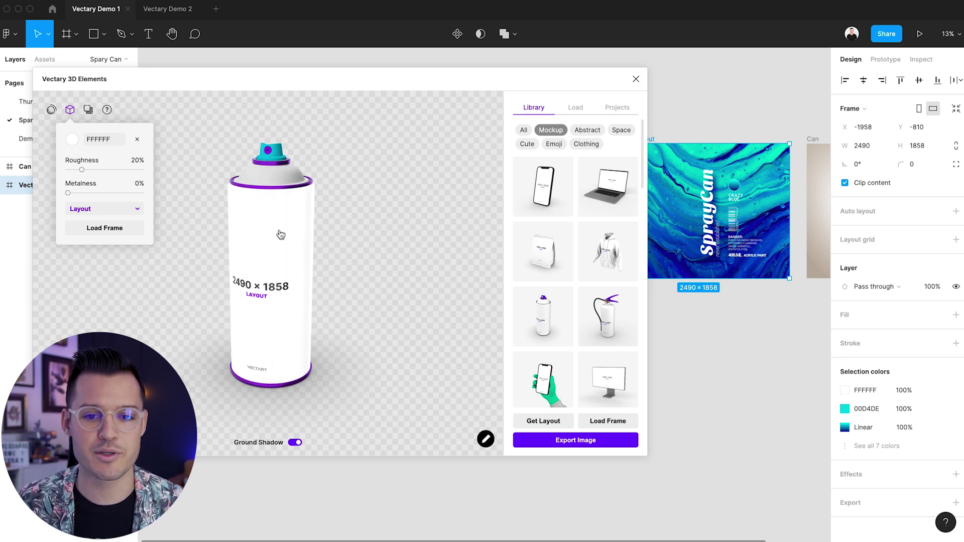
pyautogui.click(138, 141)
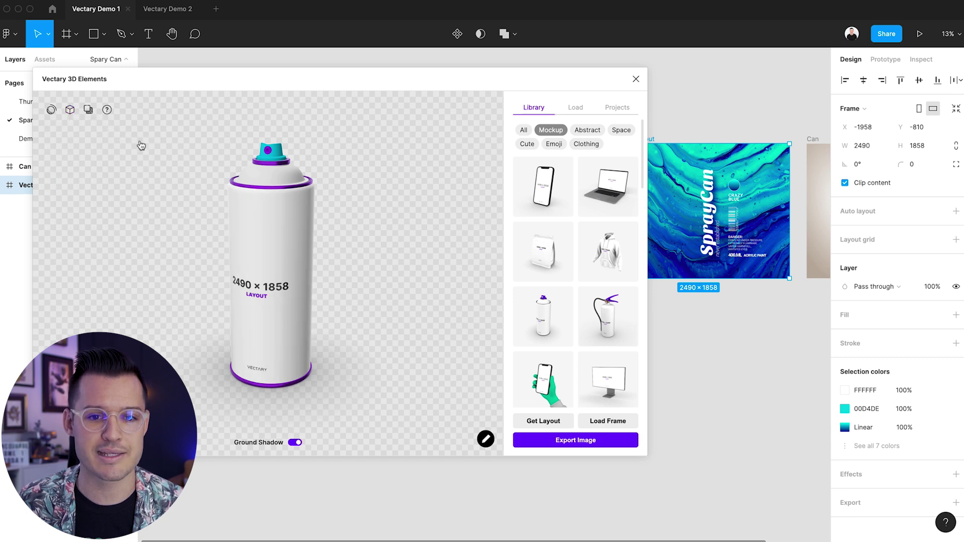
# Step: Load the SprayCan artwork frame onto the can and turn it to show the label
pyautogui.click(688, 119)
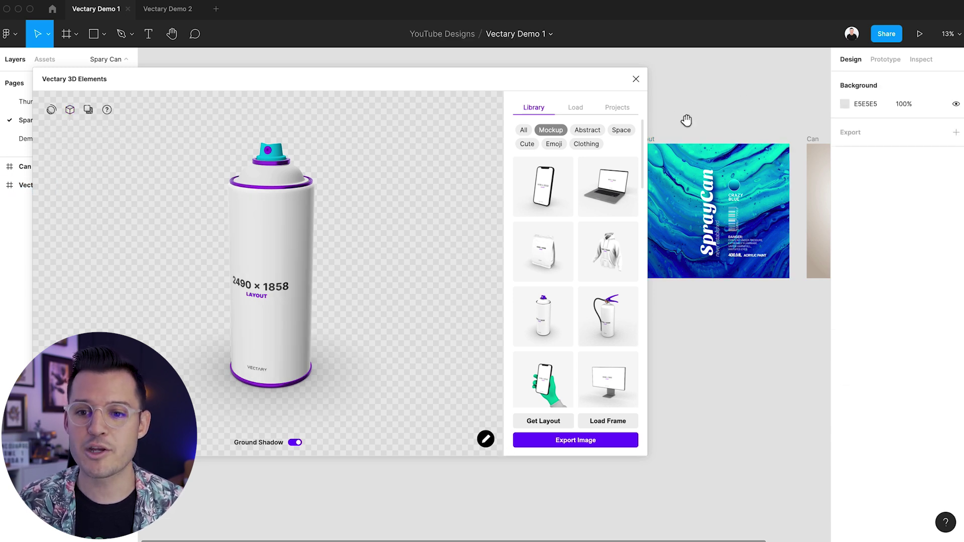
pyautogui.hscroll(-2, 686, 139)
pyautogui.click(686, 135)
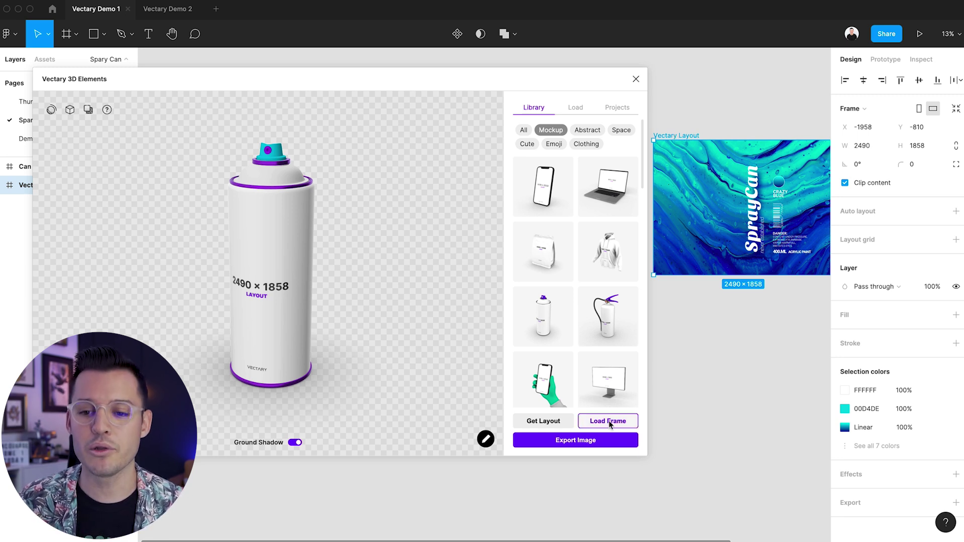
pyautogui.click(612, 424)
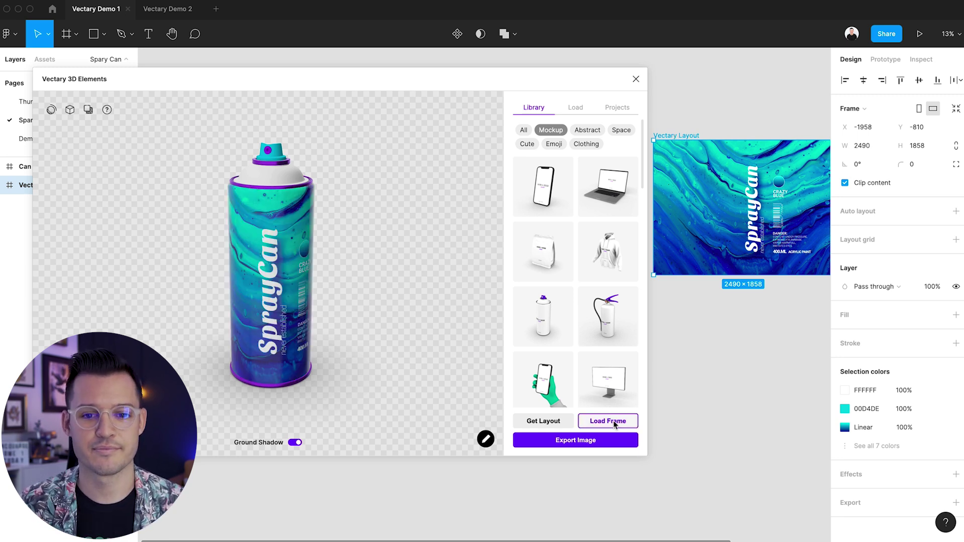
pyautogui.moveTo(392, 250)
pyautogui.mouseDown()
pyautogui.moveTo(346, 394)
pyautogui.moveTo(381, 321)
pyautogui.moveTo(395, 224)
pyautogui.moveTo(406, 250)
pyautogui.moveTo(331, 266)
pyautogui.moveTo(192, 228)
pyautogui.moveTo(385, 243)
pyautogui.mouseUp()
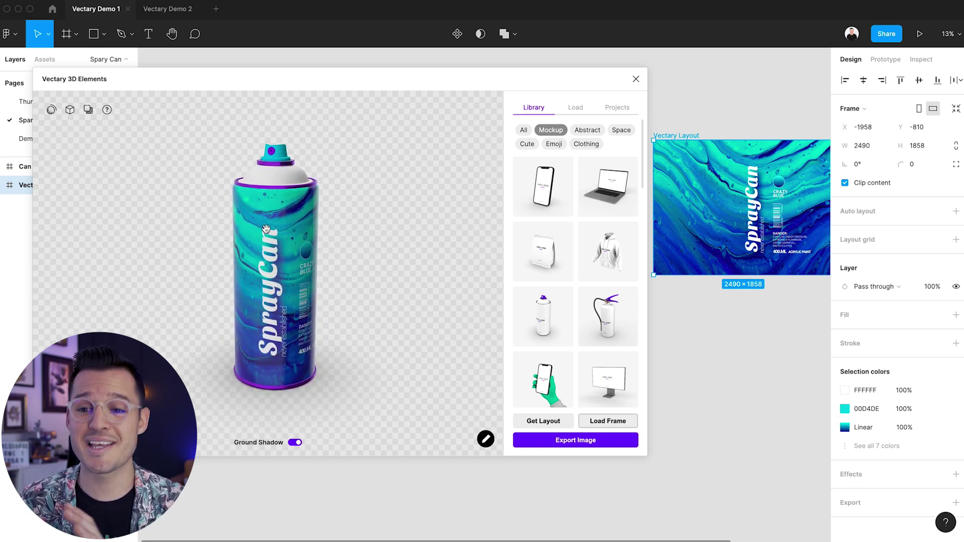
# Step: Export the labelled can image, drag it into the Can frame at 3112 × 2417, and zoom to it
pyautogui.click(562, 441)
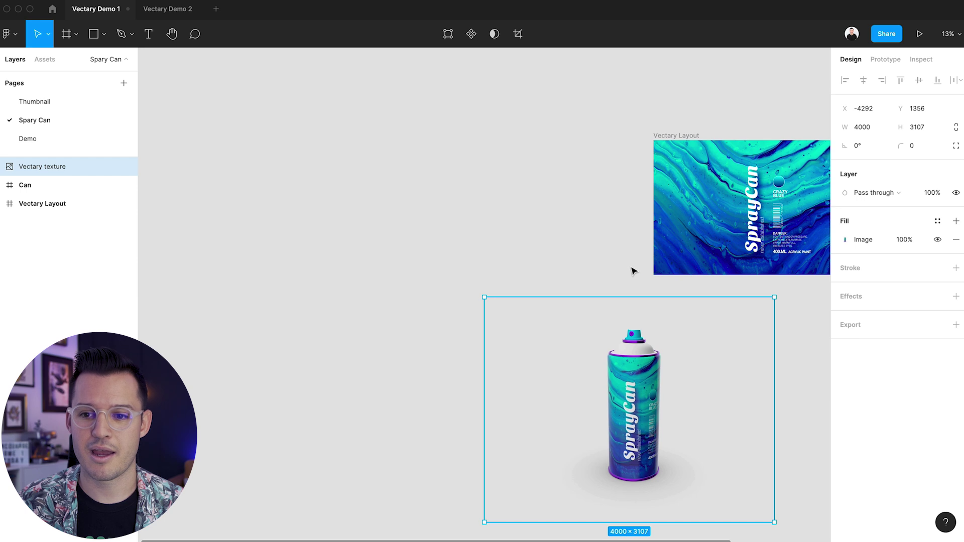
pyautogui.click(531, 227)
pyautogui.moveTo(525, 221)
pyautogui.mouseDown()
pyautogui.moveTo(293, 170)
pyautogui.moveTo(274, 203)
pyautogui.mouseUp()
pyautogui.moveTo(301, 344)
pyautogui.mouseDown()
pyautogui.moveTo(533, 198)
pyautogui.moveTo(605, 83)
pyautogui.mouseUp()
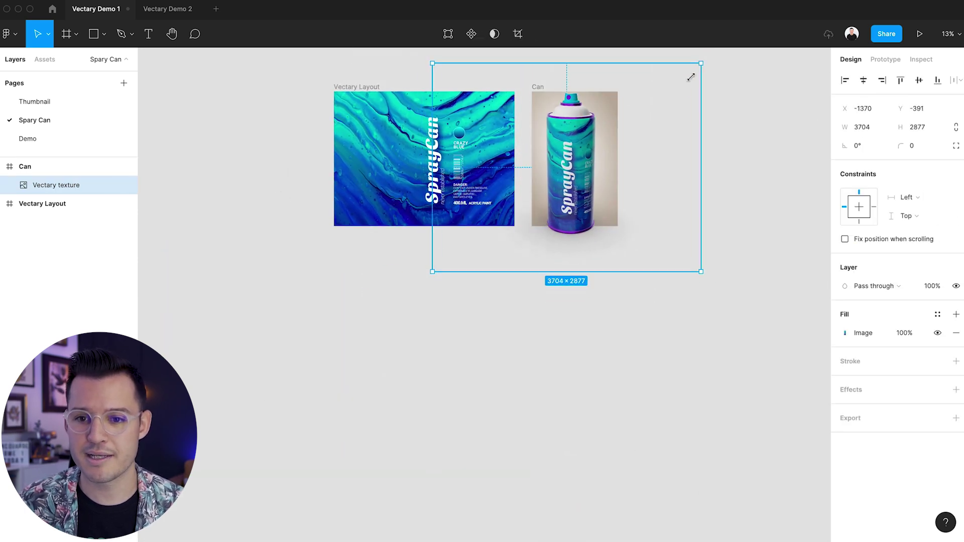
pyautogui.moveTo(690, 77); pyautogui.dragTo(677, 83)
pyautogui.moveTo(427, 69); pyautogui.dragTo(655, 245)
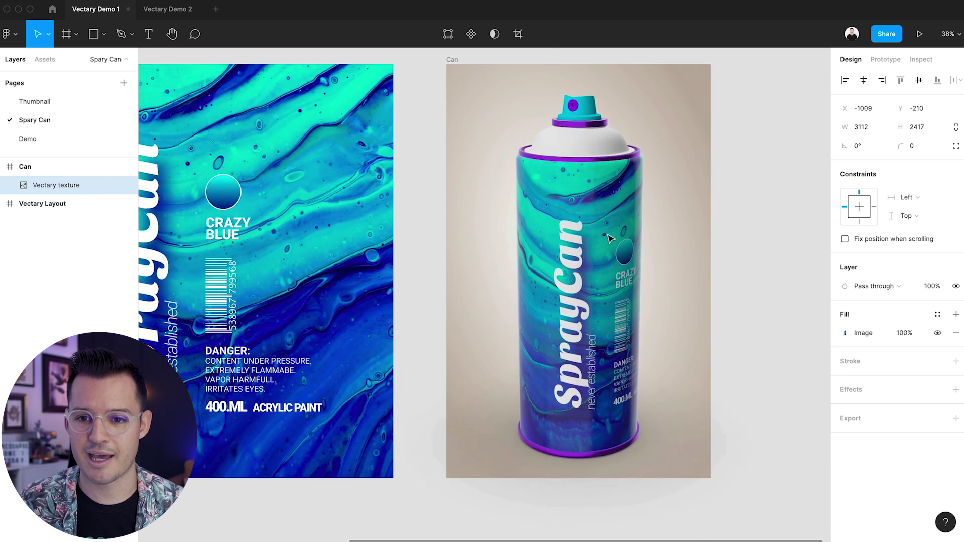
pyautogui.hotkey('shift', '2')
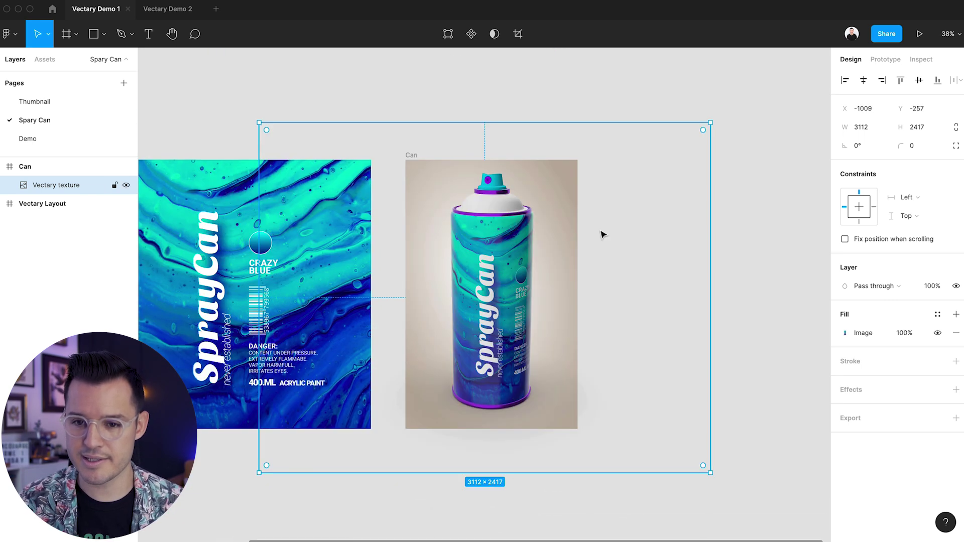
pyautogui.click(750, 224)
pyautogui.click(480, 278)
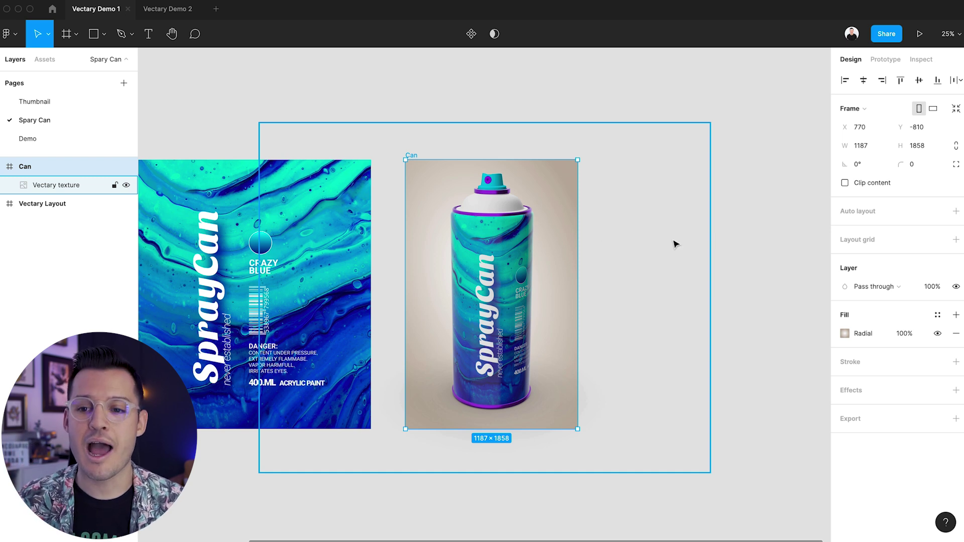
pyautogui.click(579, 257)
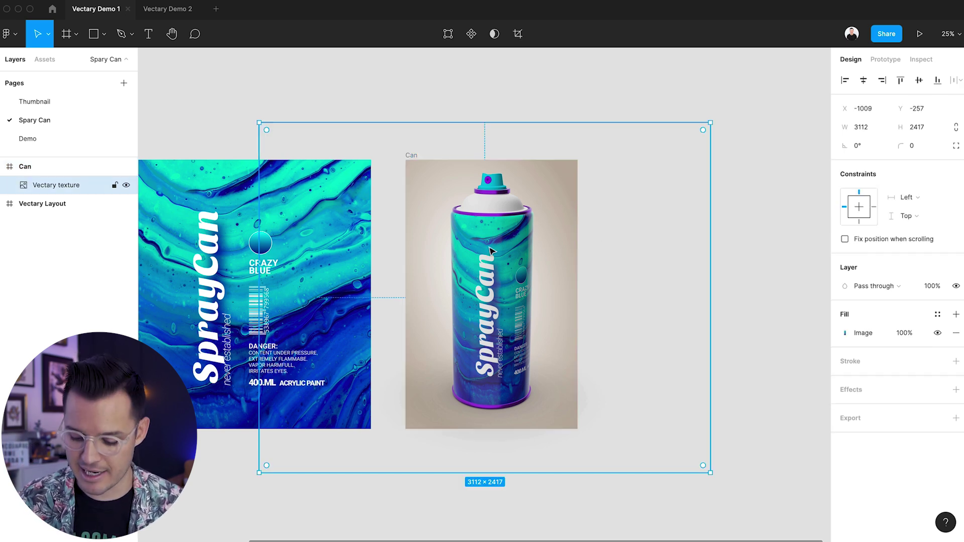
pyautogui.hotkey('ctrl', '/')
# Step: Close the Vectary 3D Elements plugin, clear the selection, and relaunch the plugin from command search
pyautogui.press('Return')
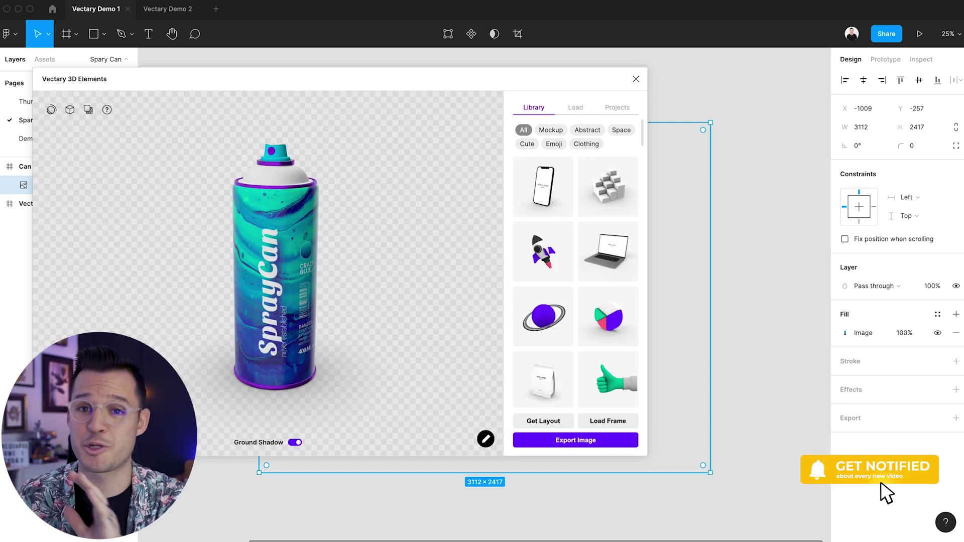
pyautogui.moveTo(397, 82); pyautogui.dragTo(538, 122)
pyautogui.click(775, 121)
pyautogui.click(764, 125)
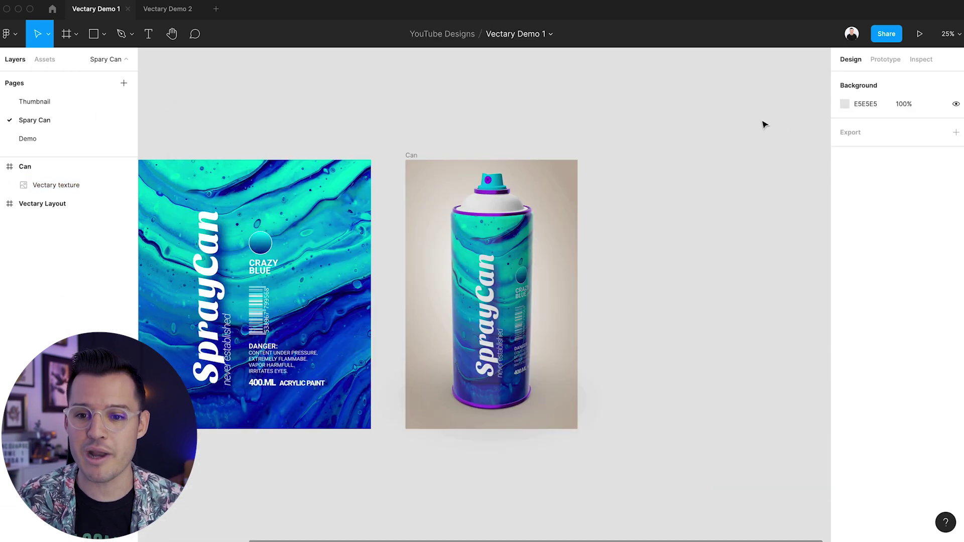
pyautogui.press('super+slash')
pyautogui.press('Return')
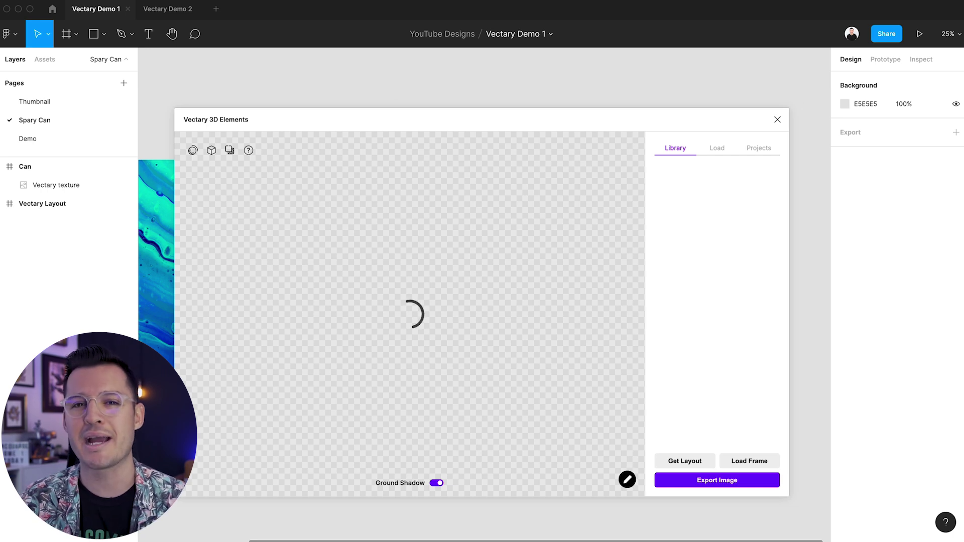
# Step: Switch to the Demo page and frame the beer-label layouts in view
pyautogui.click(49, 139)
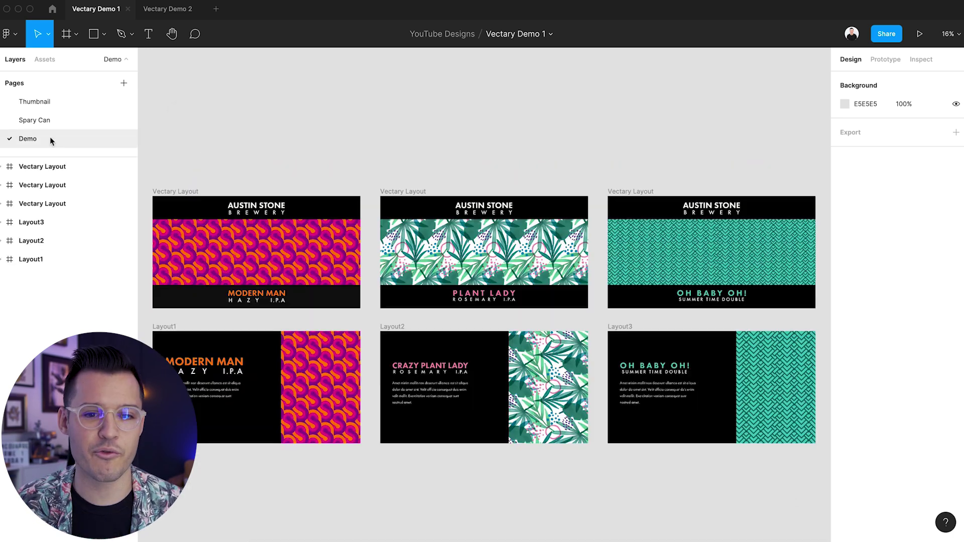
pyautogui.moveTo(316, 157); pyautogui.dragTo(331, 115)
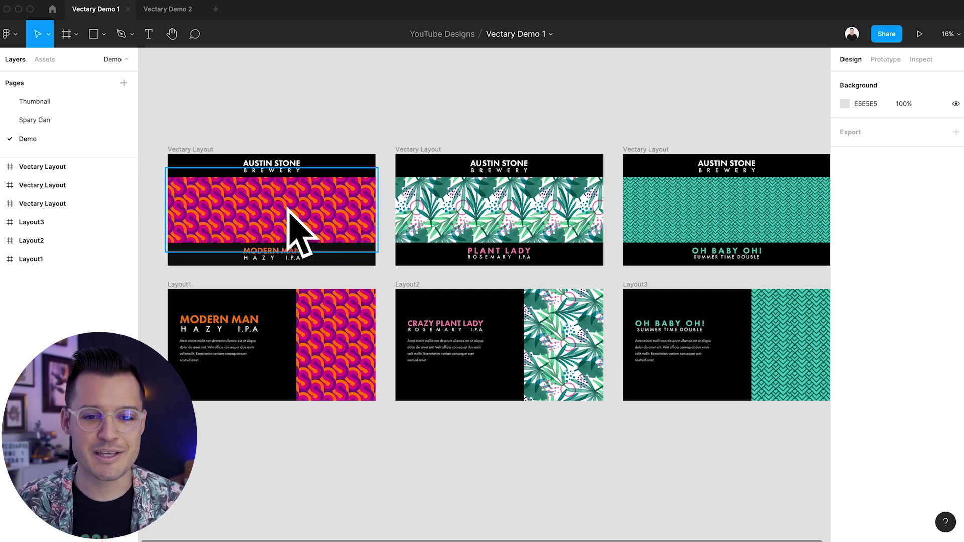
pyautogui.moveTo(393, 168); pyautogui.dragTo(688, 251)
pyautogui.moveTo(497, 221); pyautogui.dragTo(502, 229)
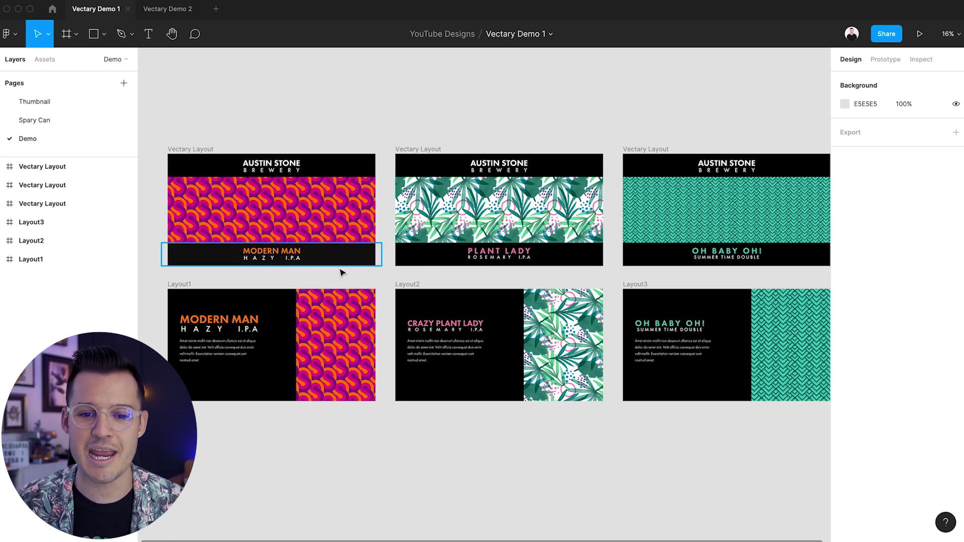
# Step: Launch Vectary 3D Elements, load the drink can from the Mockup library, and rotate it to face front
pyautogui.press('super+slash')
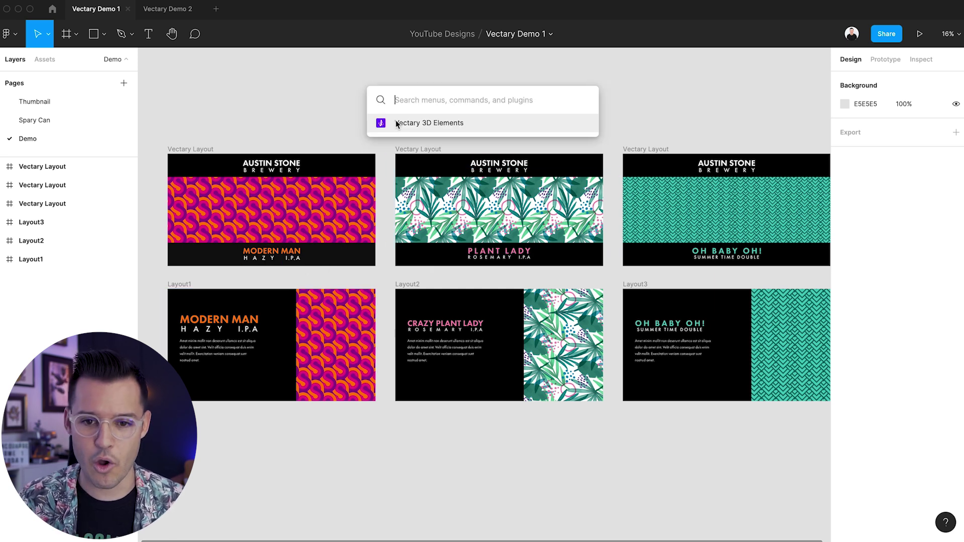
pyautogui.click(396, 124)
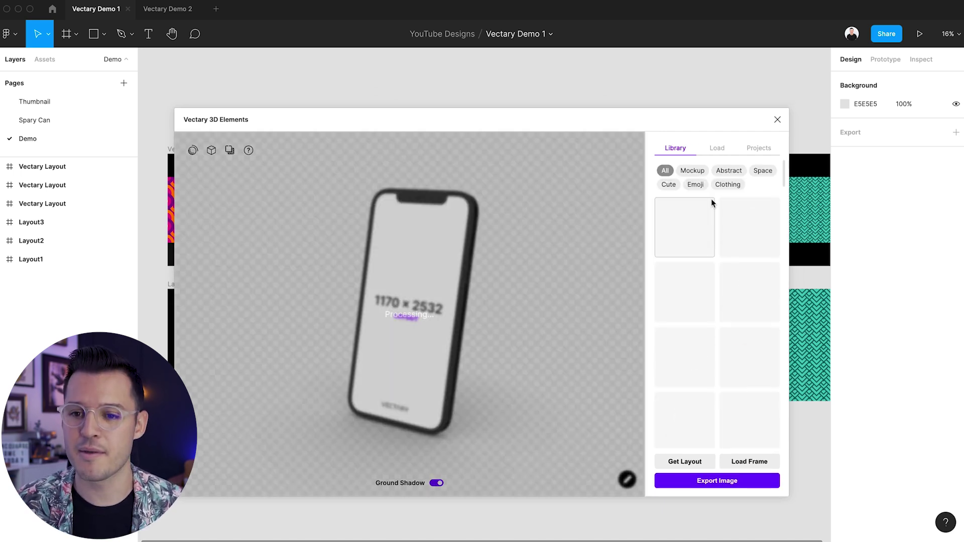
pyautogui.click(697, 172)
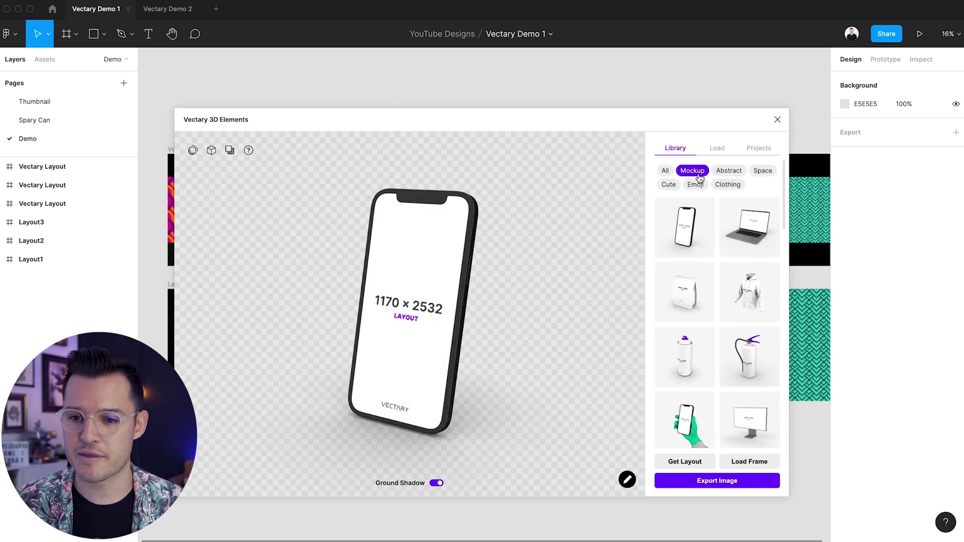
pyautogui.scroll(-10, 721, 306)
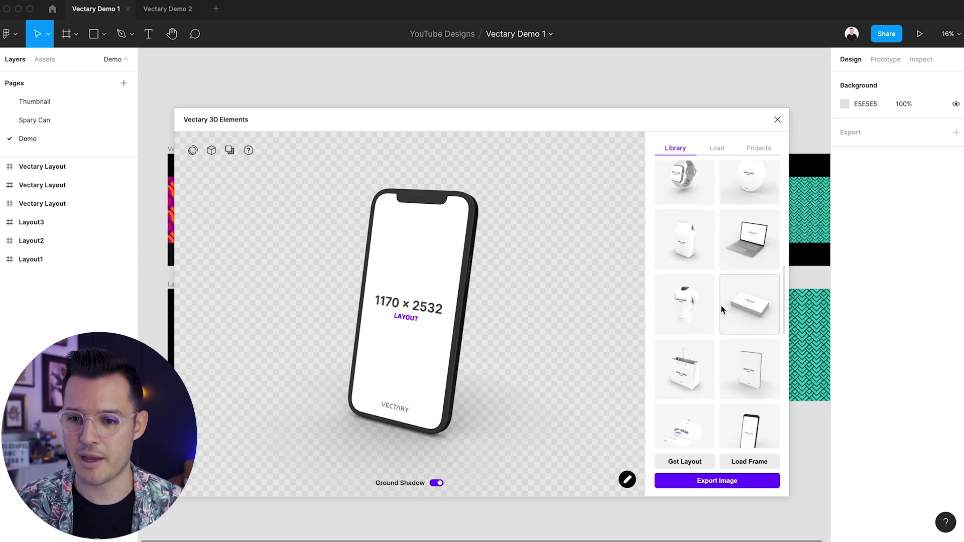
pyautogui.scroll(-4, 721, 309)
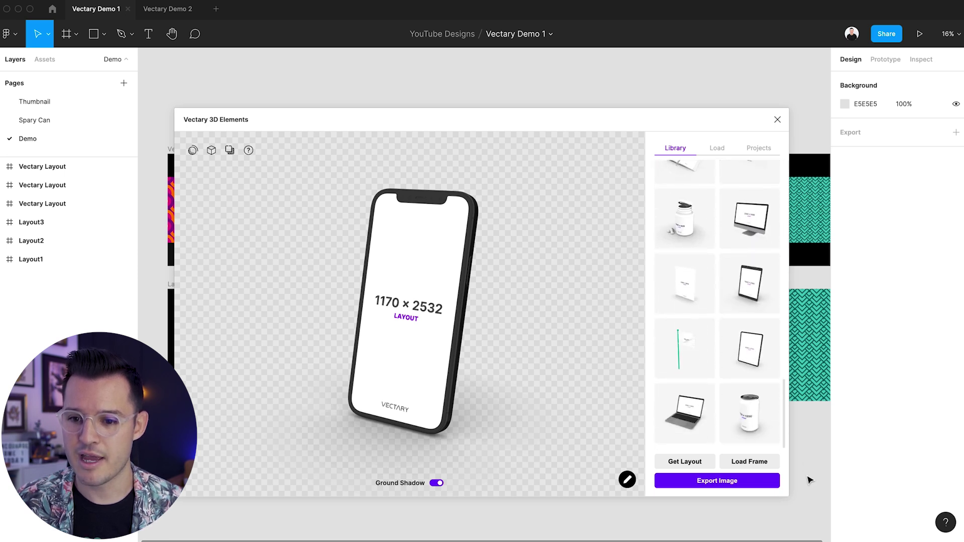
pyautogui.click(754, 425)
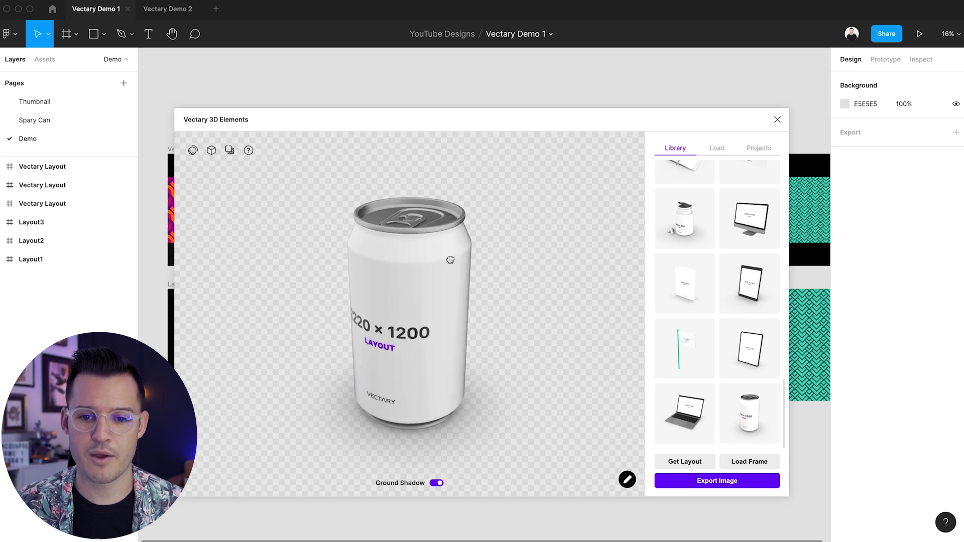
pyautogui.moveTo(413, 319); pyautogui.dragTo(415, 255)
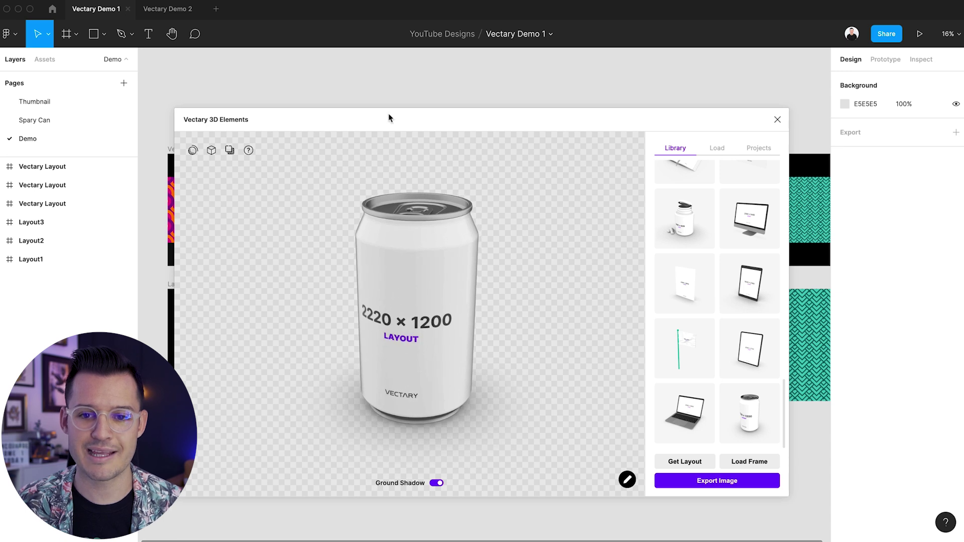
# Step: Wrap the Modern Man Vectary Layout frame onto the can and export the render as an image
pyautogui.moveTo(389, 118); pyautogui.dragTo(461, 215)
pyautogui.click(198, 147)
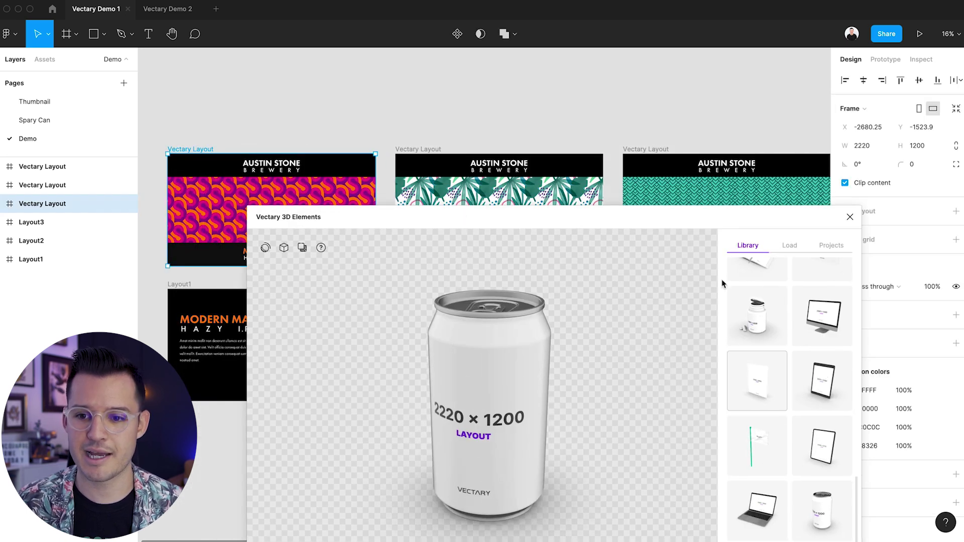
pyautogui.moveTo(672, 218); pyautogui.dragTo(605, 102)
pyautogui.click(743, 443)
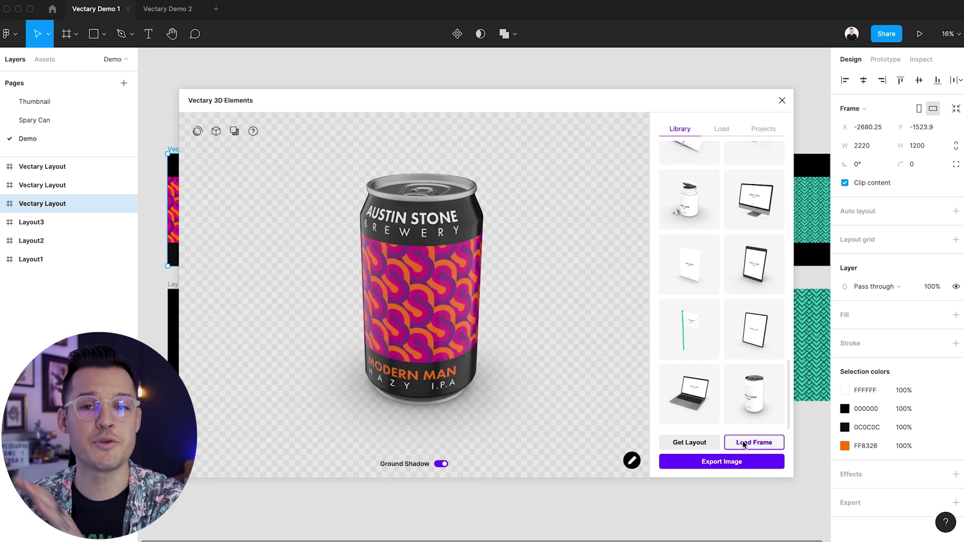
pyautogui.click(722, 460)
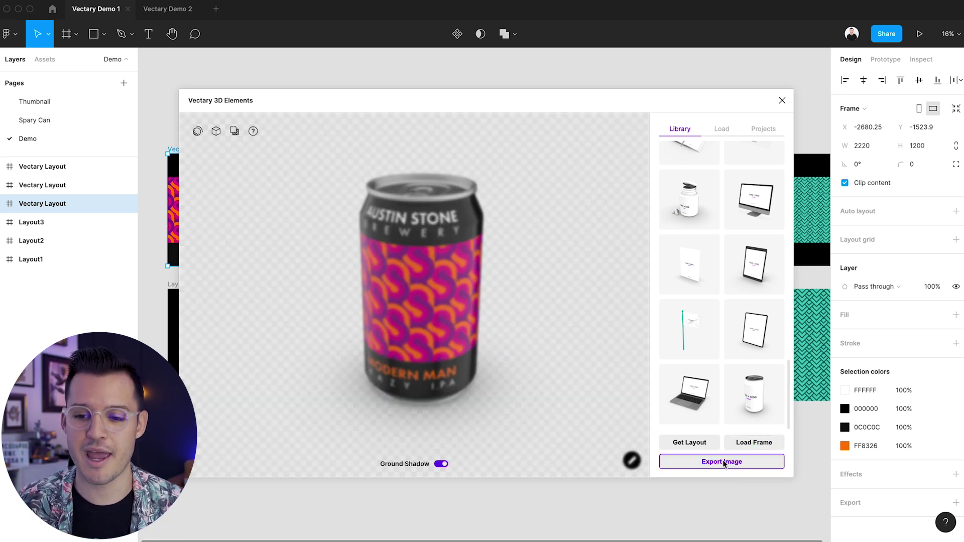
# Step: Close the plugin, move the can render onto the label layouts, and scale it down
pyautogui.click(782, 100)
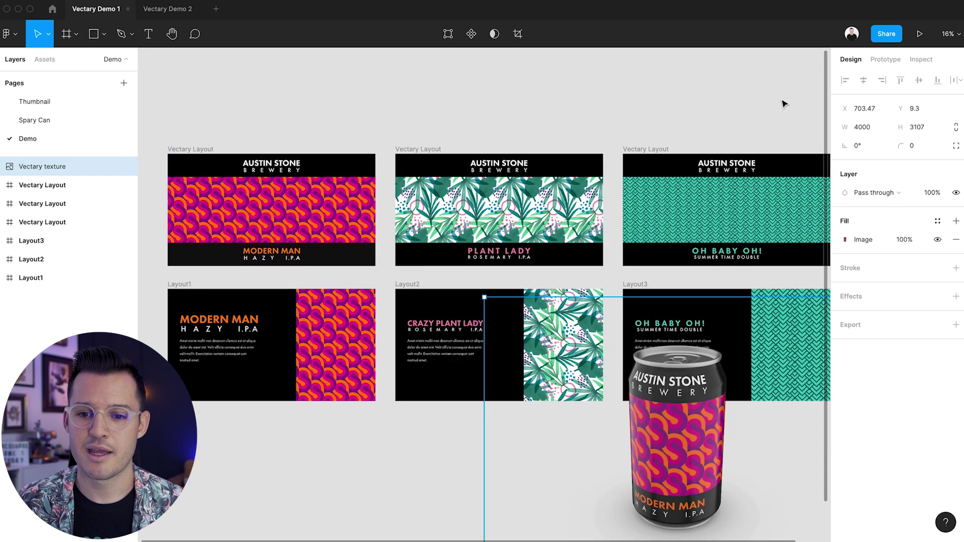
pyautogui.moveTo(637, 425); pyautogui.dragTo(261, 360)
pyautogui.moveTo(482, 205); pyautogui.dragTo(392, 286)
pyautogui.moveTo(294, 357); pyautogui.dragTo(306, 367)
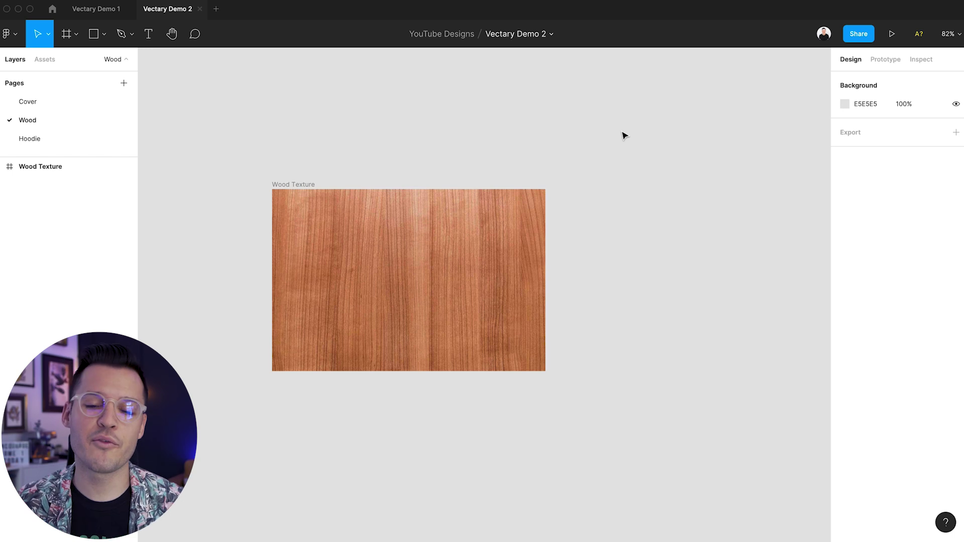
# Step: Launch Vectary 3D Elements and load the low-poly sphere from the abstract shapes library
pyautogui.moveTo(611, 197); pyautogui.dragTo(562, 193)
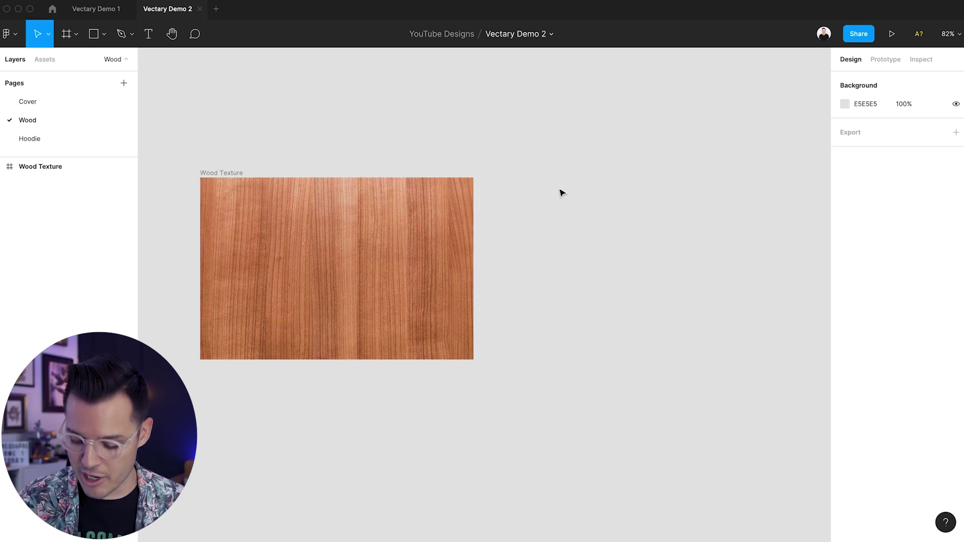
pyautogui.press('super+slash')
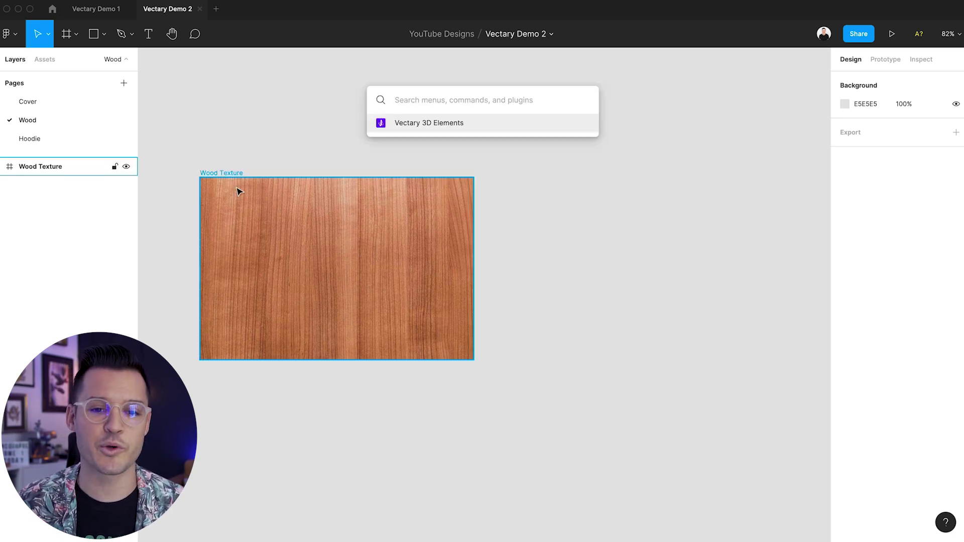
pyautogui.click(438, 122)
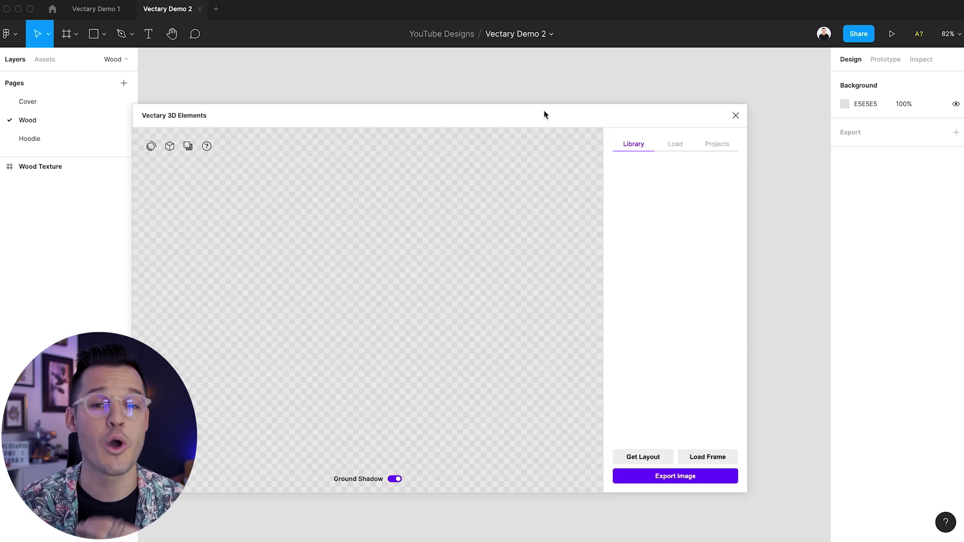
pyautogui.moveTo(538, 113); pyautogui.dragTo(573, 88)
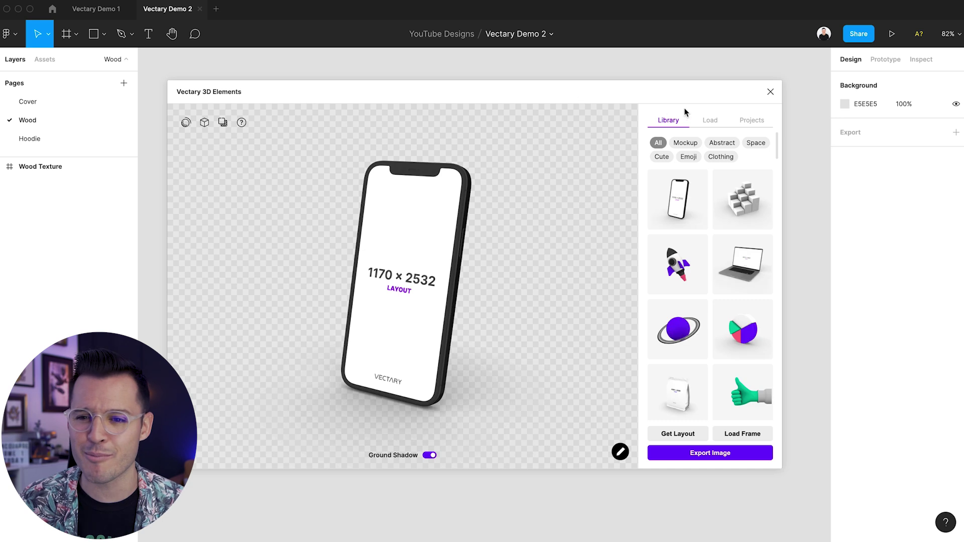
pyautogui.click(722, 147)
pyautogui.scroll(-10, 702, 269)
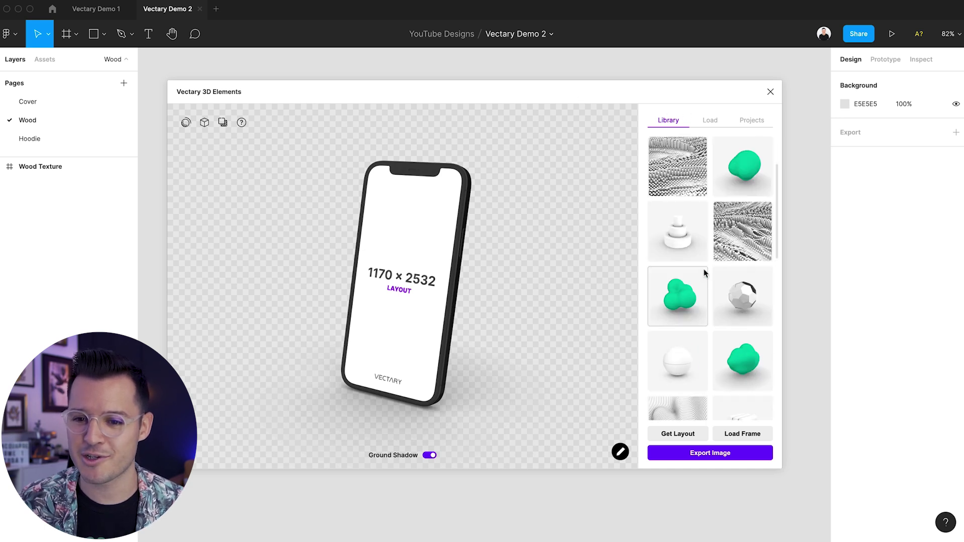
pyautogui.scroll(-1, 703, 271)
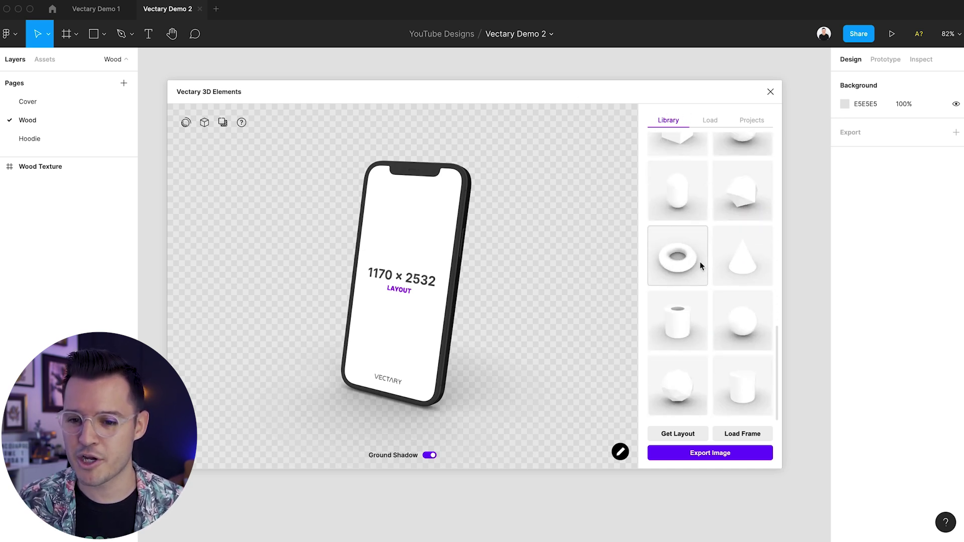
pyautogui.click(673, 387)
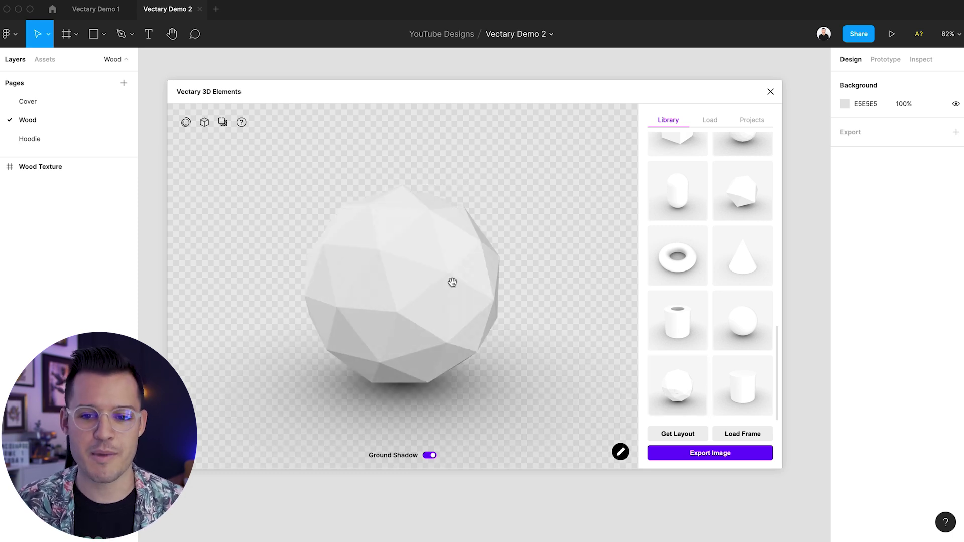
# Step: Wrap the Wood Texture frame onto the sphere, rotate it, light it with Cloudy, and export
pyautogui.moveTo(384, 91); pyautogui.dragTo(445, 162)
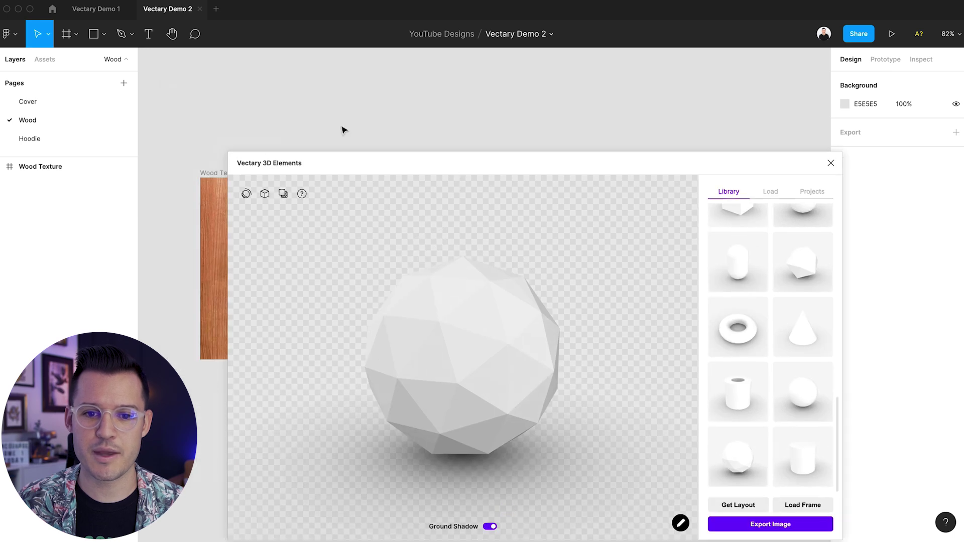
pyautogui.click(214, 171)
pyautogui.moveTo(321, 163); pyautogui.dragTo(305, 77)
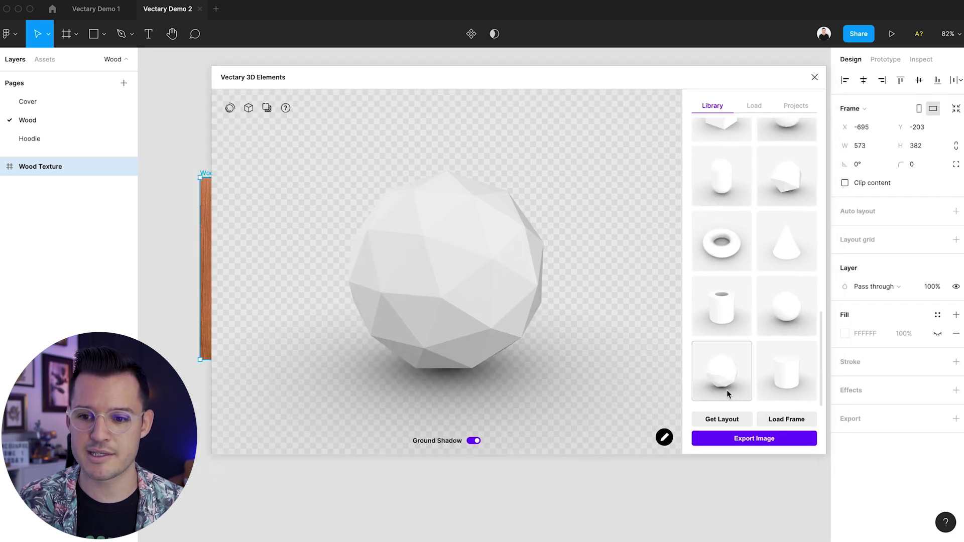
pyautogui.click(774, 420)
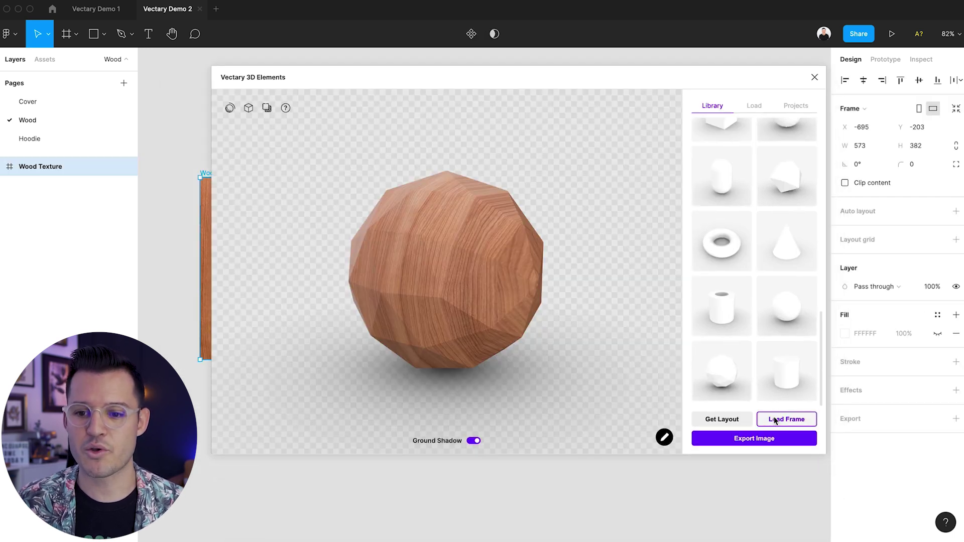
pyautogui.moveTo(504, 265); pyautogui.dragTo(477, 260)
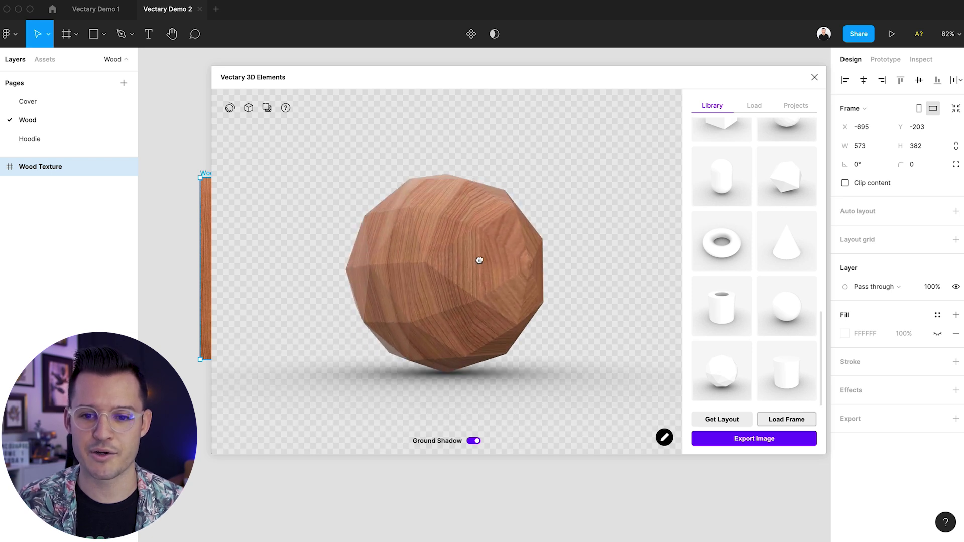
pyautogui.click(248, 108)
pyautogui.click(230, 108)
pyautogui.click(281, 206)
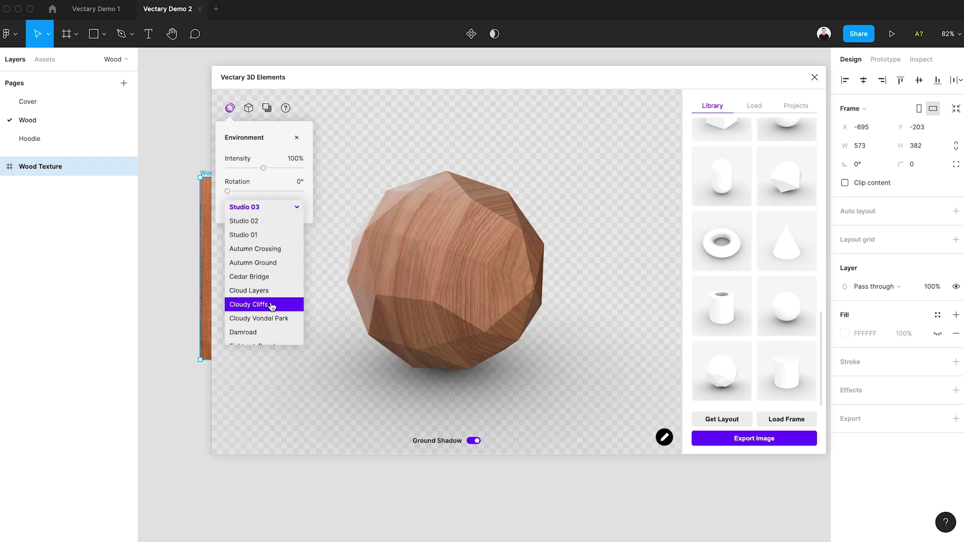
pyautogui.click(273, 303)
pyautogui.click(754, 439)
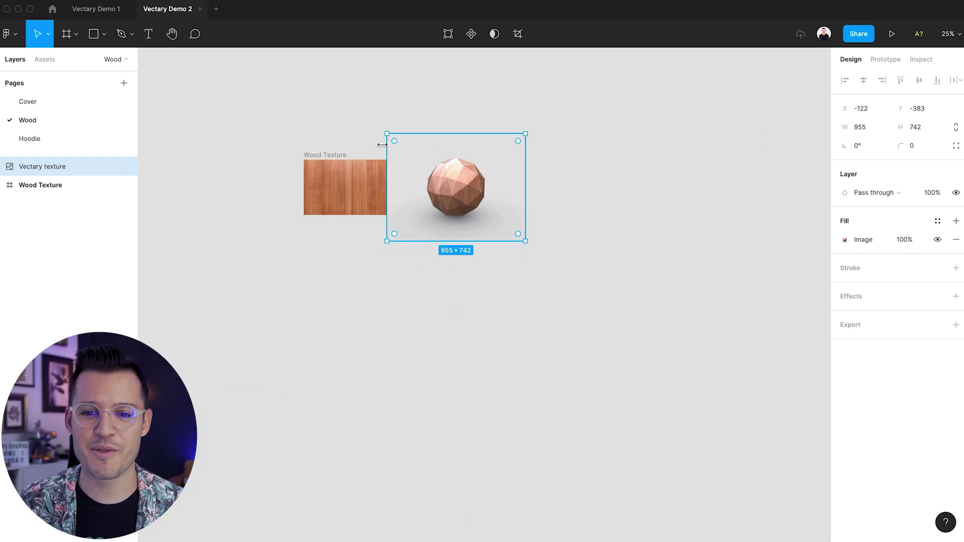
# Step: Move the wooden sphere render right beside the Wood Texture frame
pyautogui.scroll(3, 580, 290)
pyautogui.moveTo(694, 345); pyautogui.dragTo(737, 361)
pyautogui.click(779, 312)
pyautogui.click(512, 280)
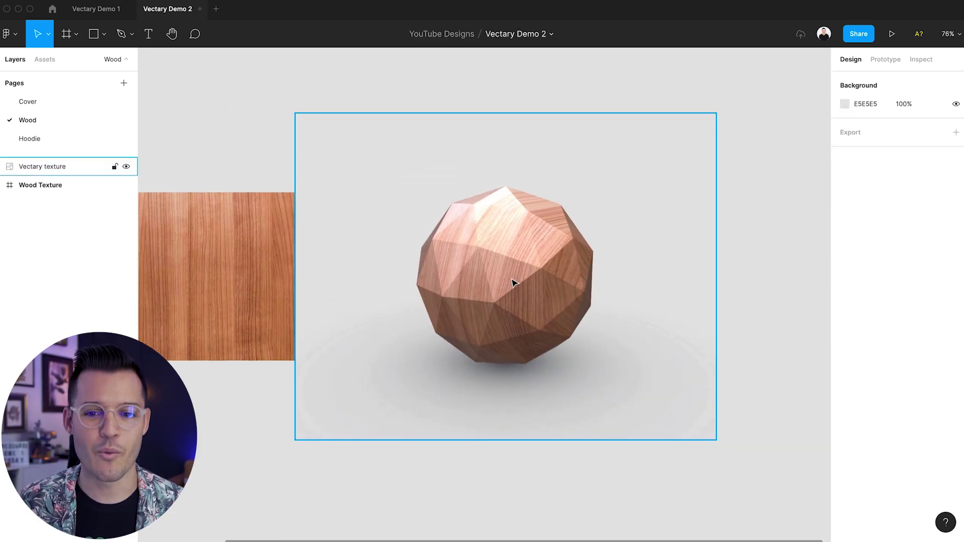
pyautogui.moveTo(513, 280); pyautogui.dragTo(556, 293)
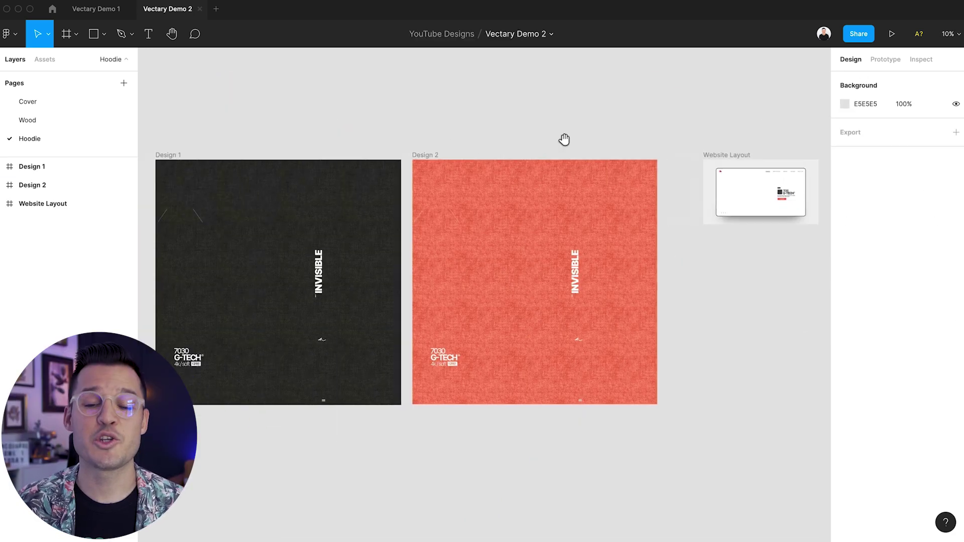
pyautogui.scroll(2, 558, 151)
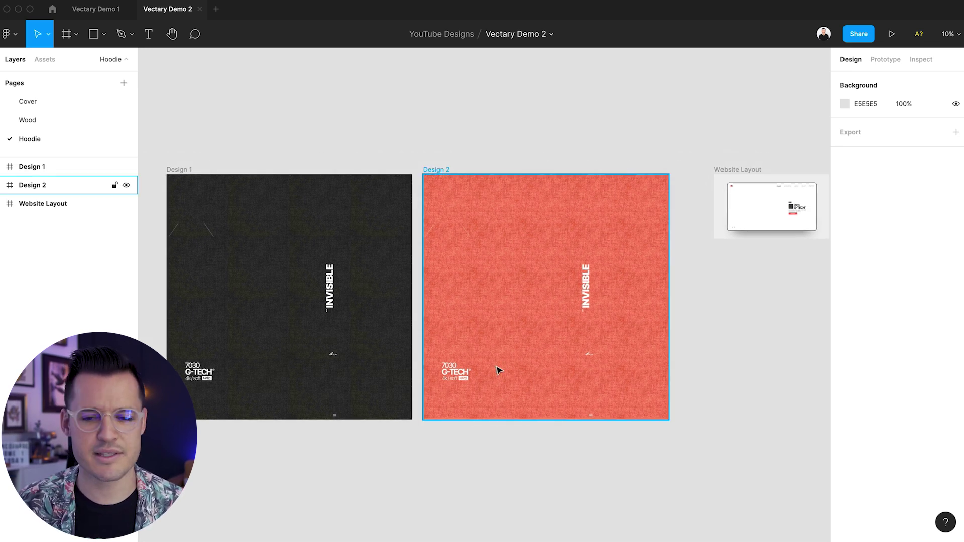
# Step: Launch Vectary 3D Elements, load the Clothing hoodie, and generate its 4096 × 4096 texture layout frame
pyautogui.moveTo(568, 144); pyautogui.dragTo(474, 138)
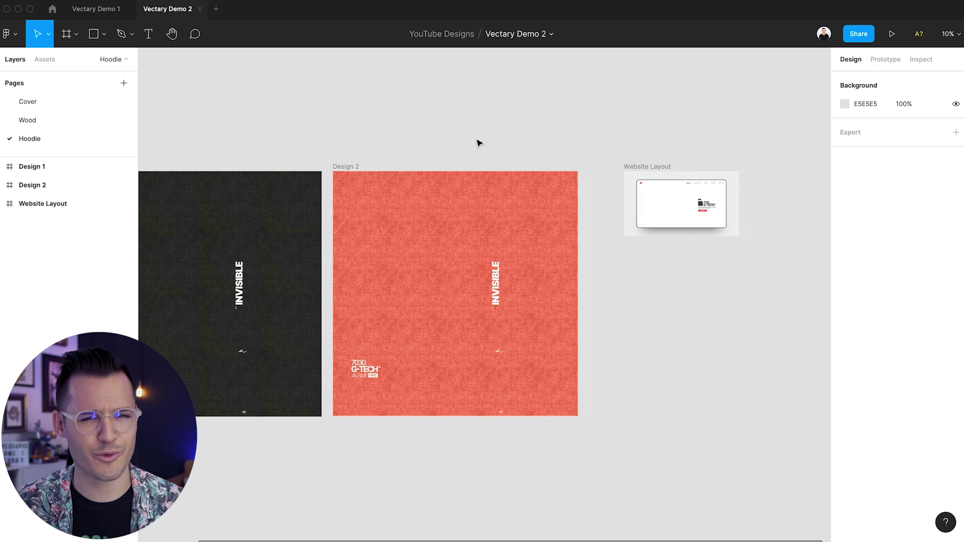
pyautogui.press('super+slash')
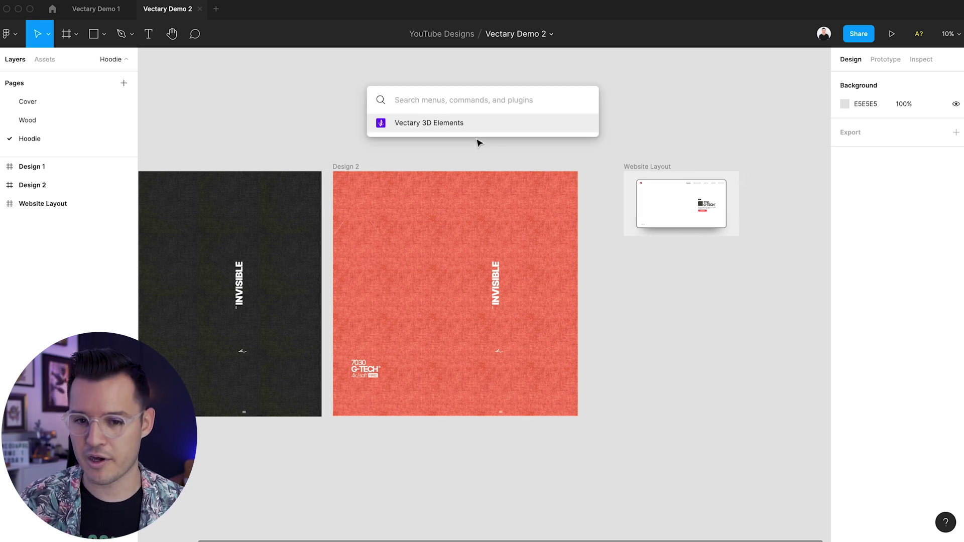
pyautogui.press('Return')
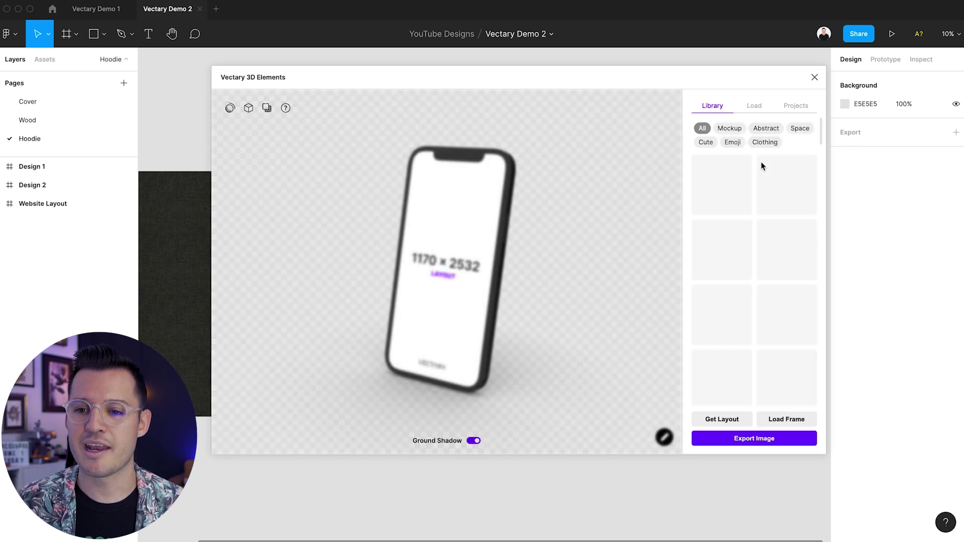
pyautogui.click(765, 143)
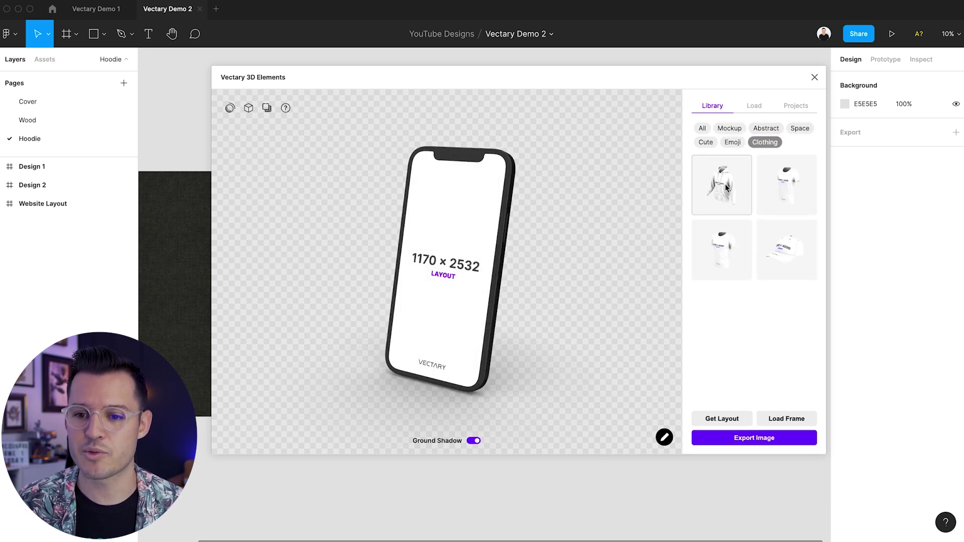
pyautogui.click(727, 187)
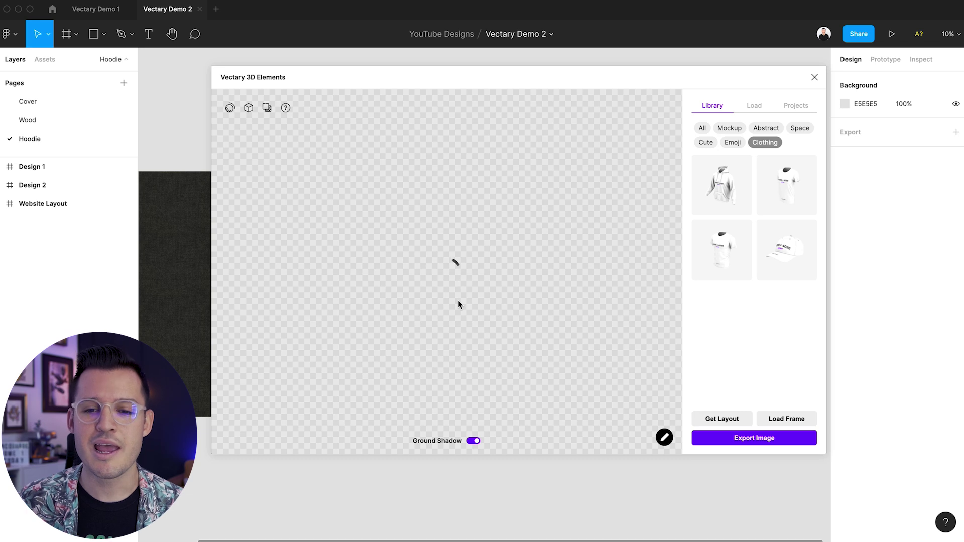
pyautogui.moveTo(398, 86); pyautogui.dragTo(432, 75)
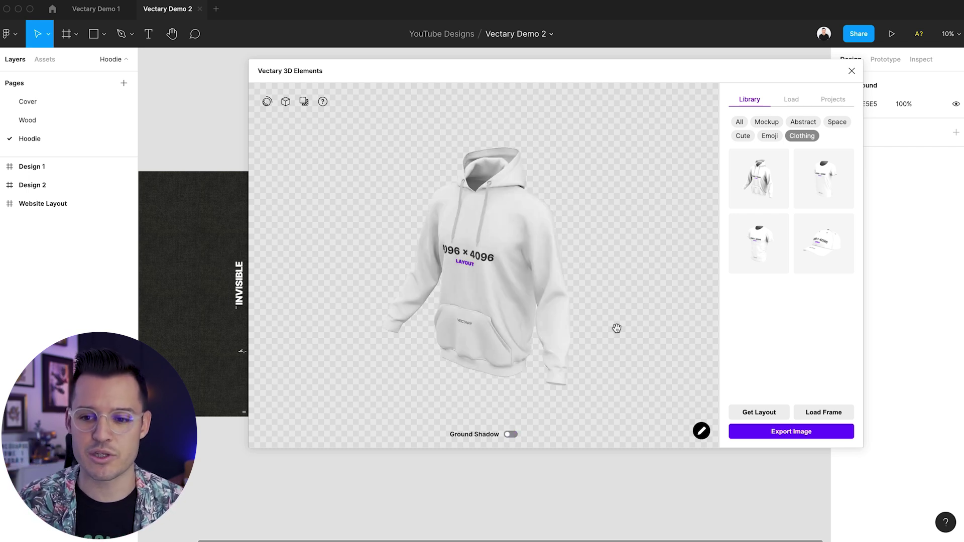
pyautogui.click(761, 412)
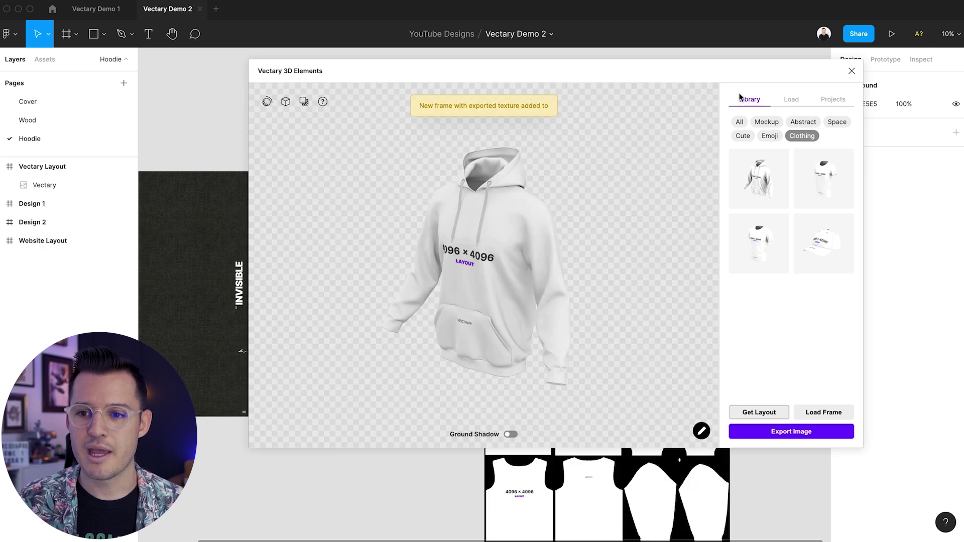
# Step: Close the plugin, lay the Vectary Layout frame over Design 2, and set its opacity to 40%
pyautogui.click(851, 71)
pyautogui.moveTo(507, 300); pyautogui.dragTo(355, 174)
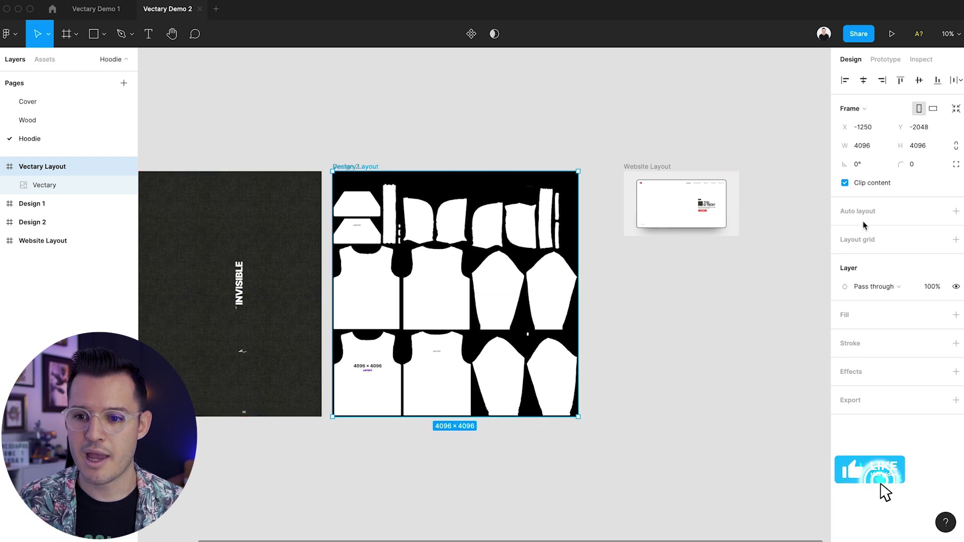
pyautogui.click(929, 286)
pyautogui.write('90')
pyautogui.press('Return')
pyautogui.write('40')
pyautogui.press('Return')
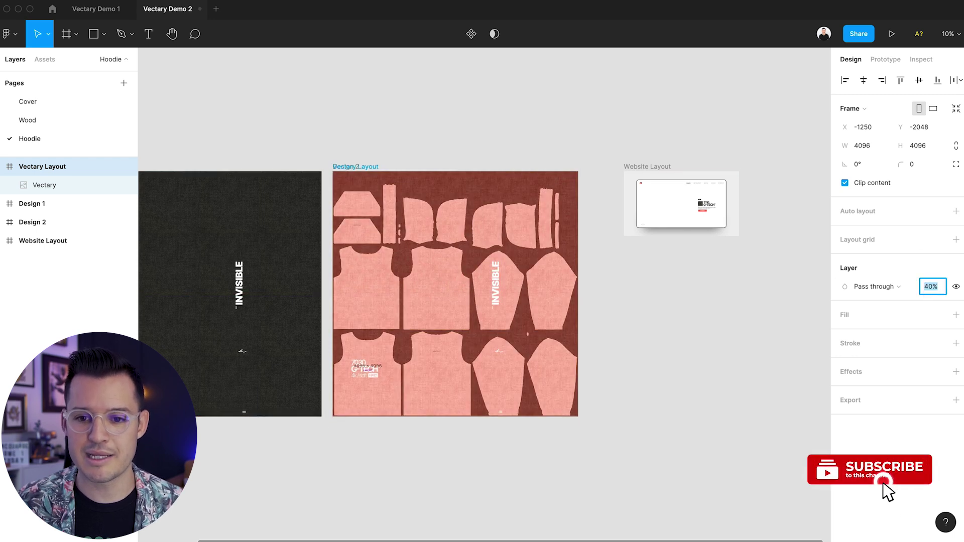
# Step: Zoom in to check the logo alignment, delete the Vectary Layout frame, and select Design 2
pyautogui.moveTo(316, 158); pyautogui.dragTo(319, 275)
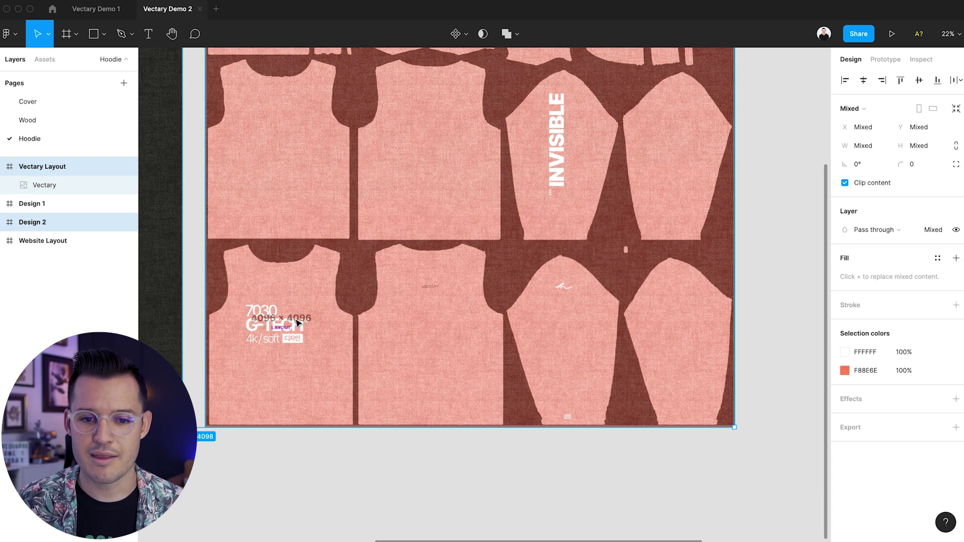
pyautogui.moveTo(295, 346); pyautogui.dragTo(326, 378)
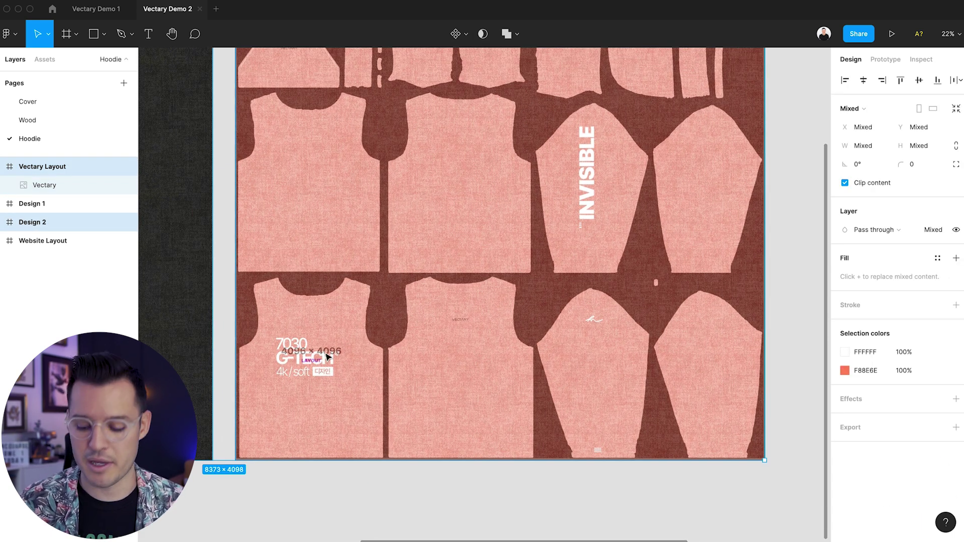
pyautogui.press('Delete')
pyautogui.hotkey('shift', '1')
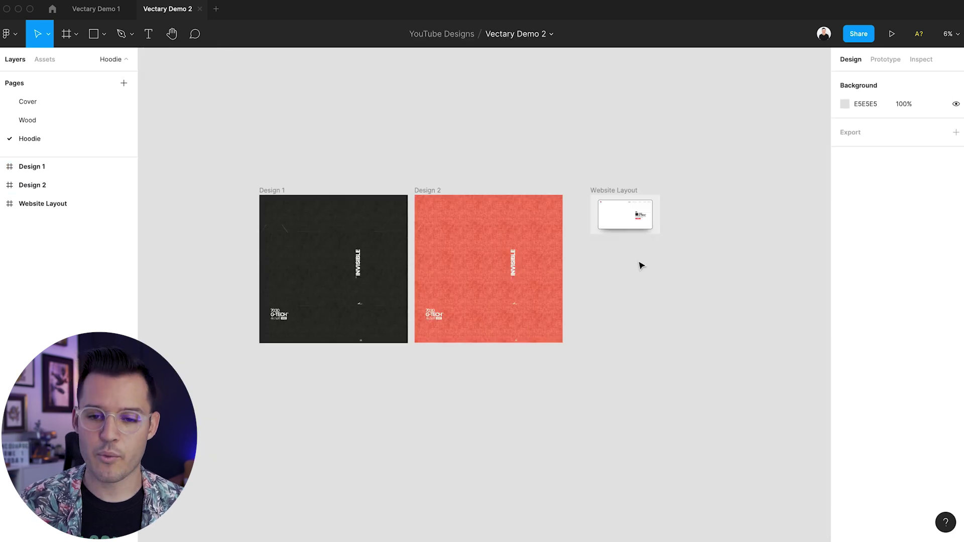
pyautogui.click(431, 191)
# Step: Launch Vectary 3D Elements and load the Clothing hoodie wearing the Design 2 texture
pyautogui.press('super+slash')
pyautogui.press('Return')
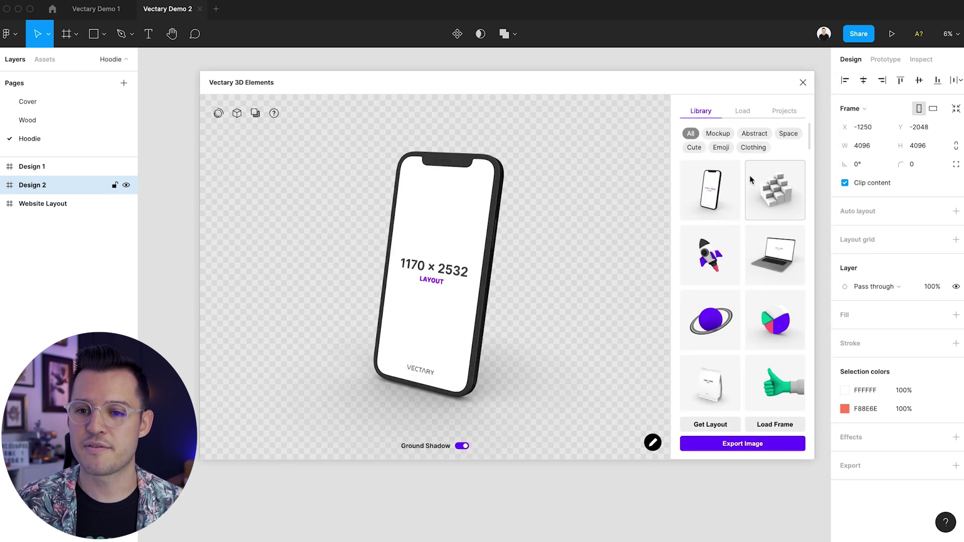
pyautogui.click(753, 147)
pyautogui.click(713, 188)
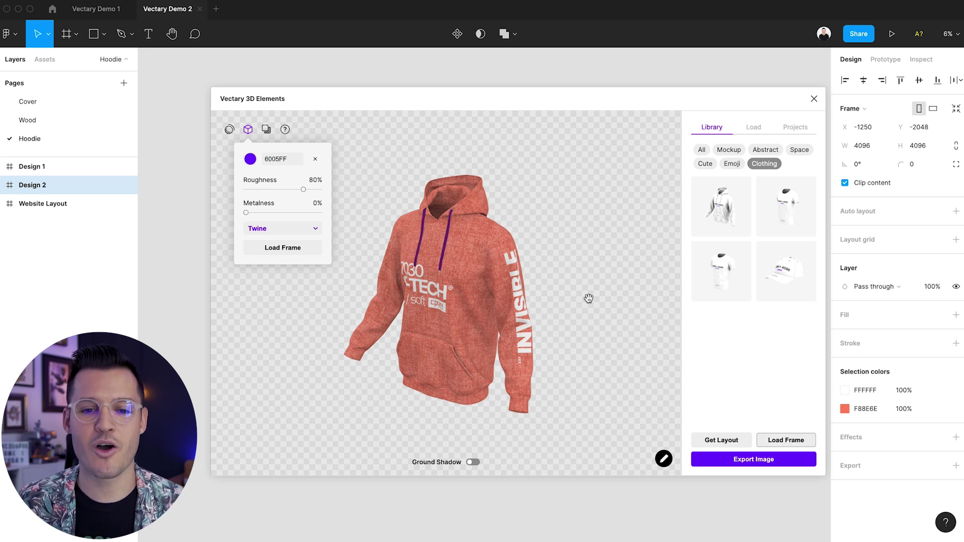
# Step: Set the drawstrings to dark grey 404040, export the hoodie render, and place it beside Design 2
pyautogui.click(250, 158)
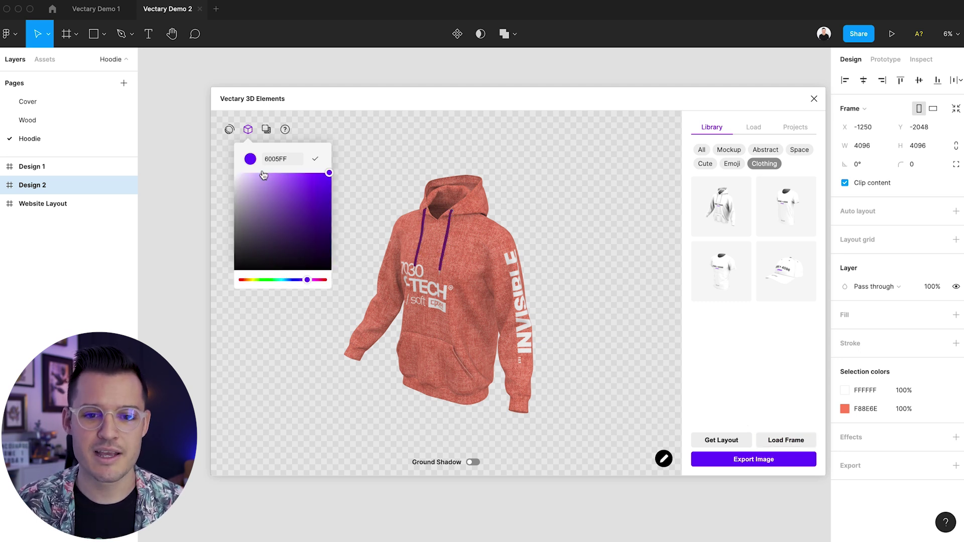
pyautogui.click(325, 173)
pyautogui.moveTo(323, 182); pyautogui.dragTo(304, 196)
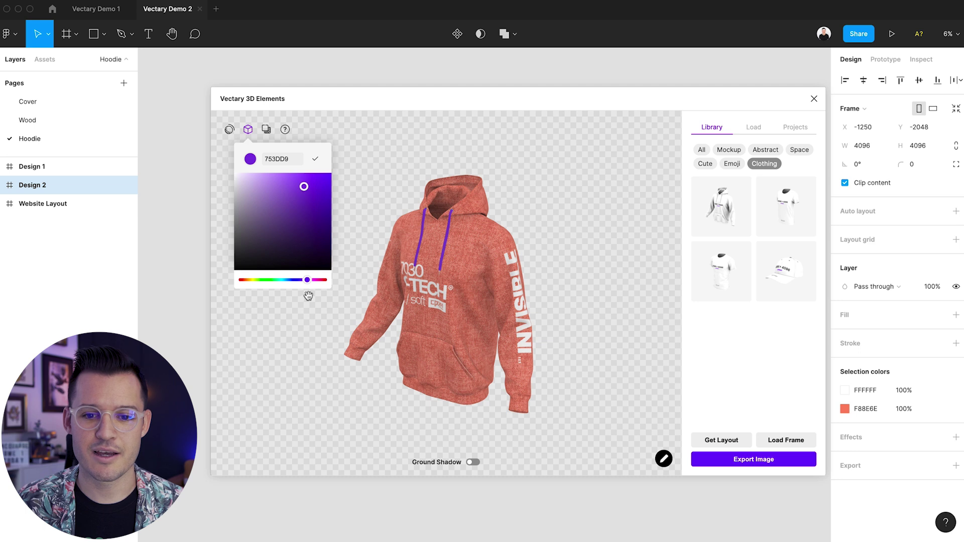
pyautogui.moveTo(307, 280); pyautogui.dragTo(320, 284)
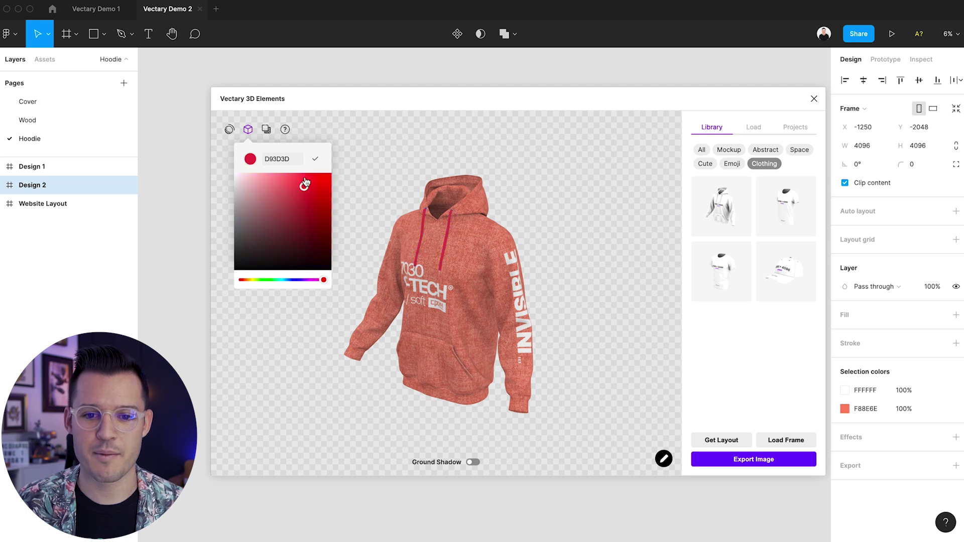
pyautogui.moveTo(305, 182); pyautogui.dragTo(214, 306)
pyautogui.moveTo(240, 275); pyautogui.dragTo(234, 254)
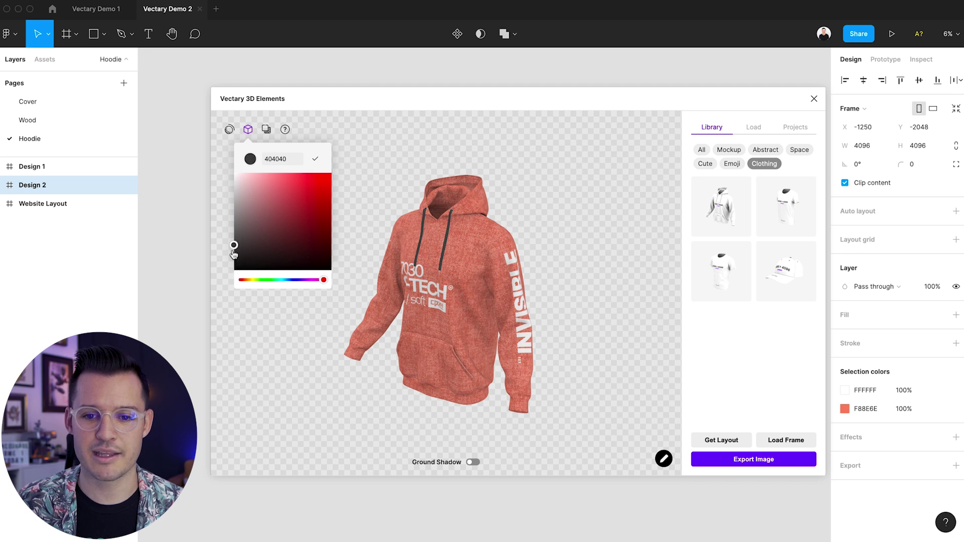
pyautogui.click(759, 458)
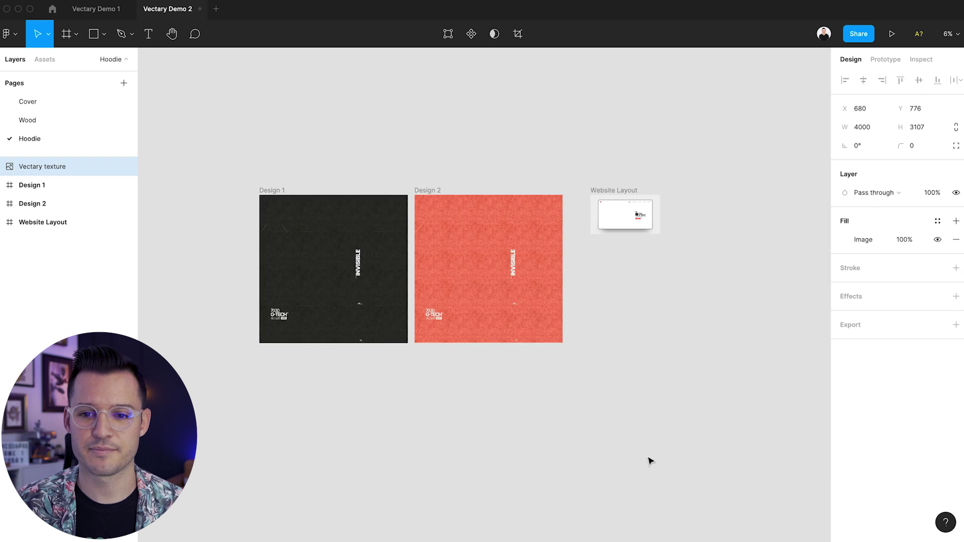
pyautogui.moveTo(570, 362); pyautogui.dragTo(677, 346)
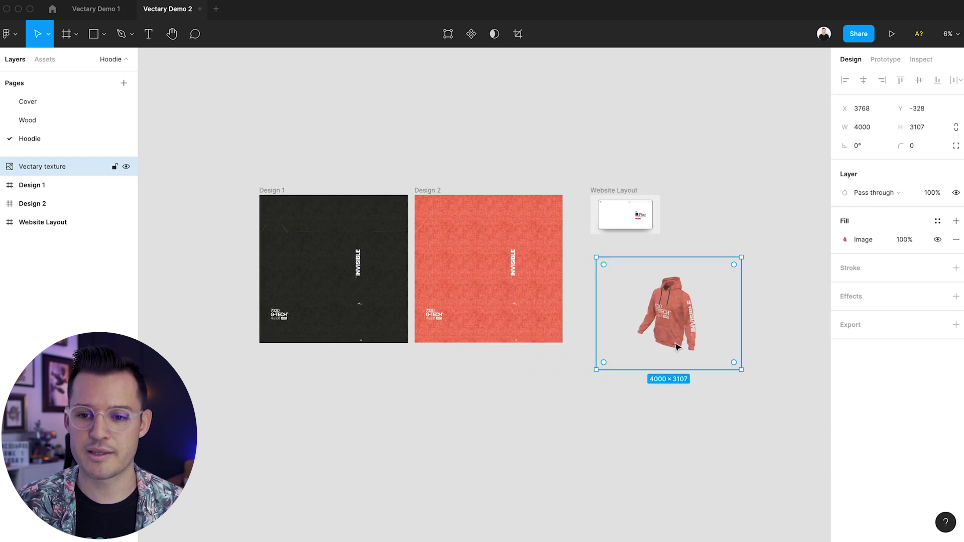
# Step: Launch Vectary 3D Elements on Design 1 and set the hoodie's drawstrings to coral pink F57171
pyautogui.press('super+slash')
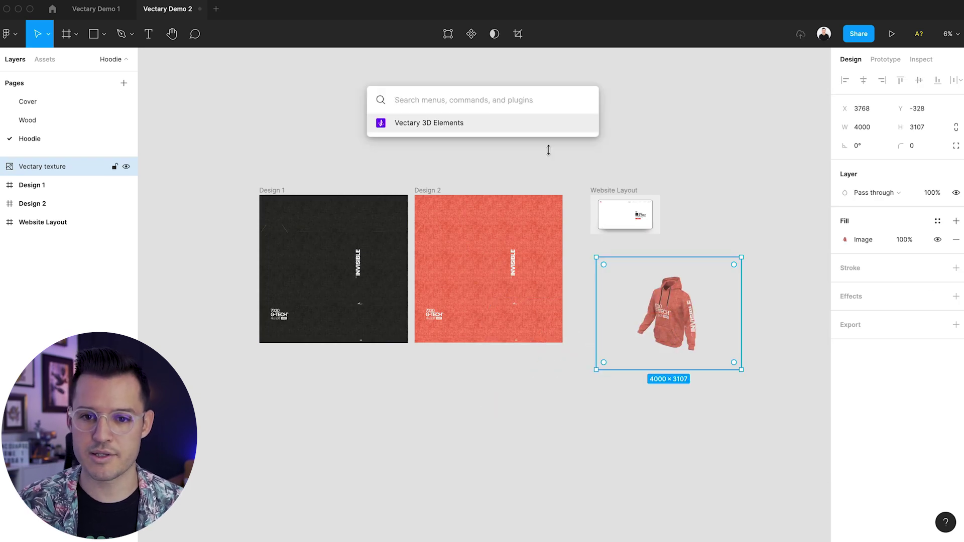
pyautogui.click(448, 127)
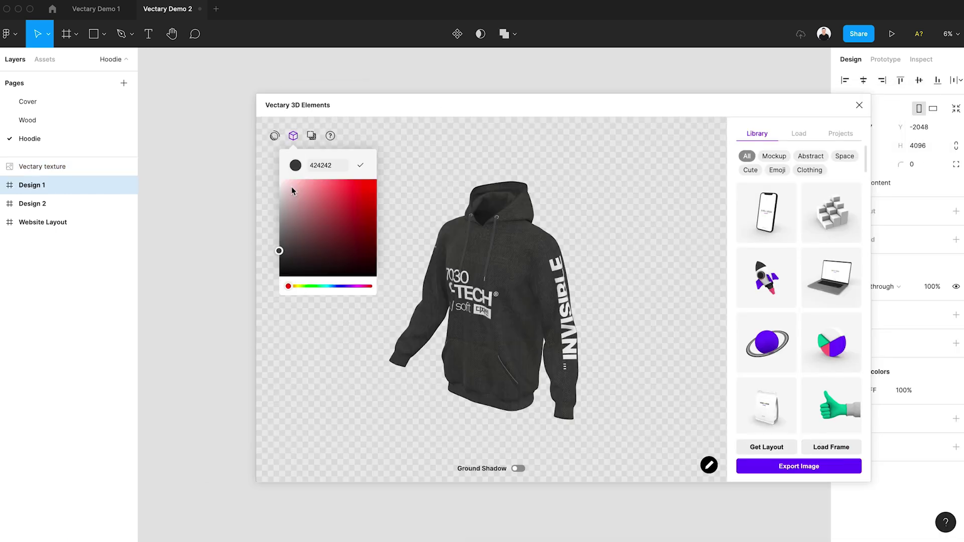
pyautogui.click(291, 191)
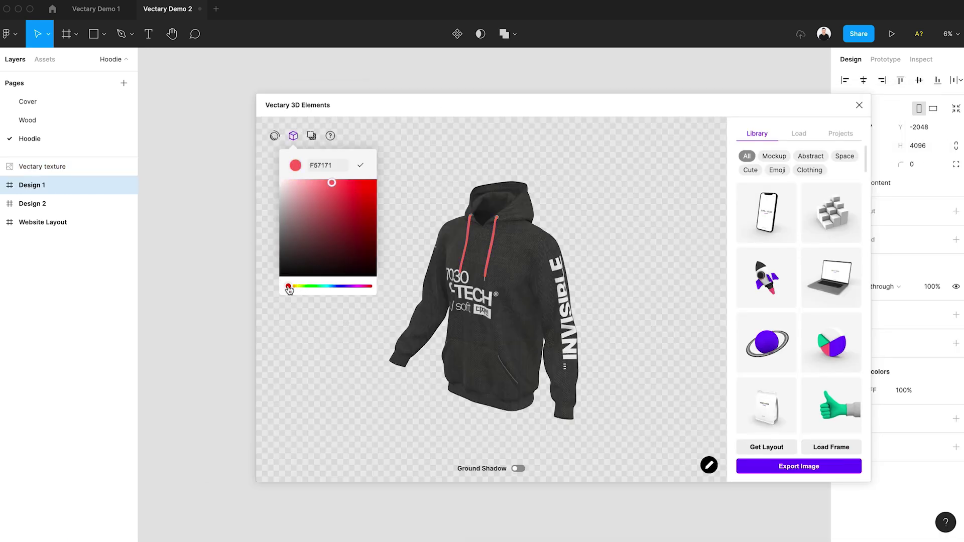